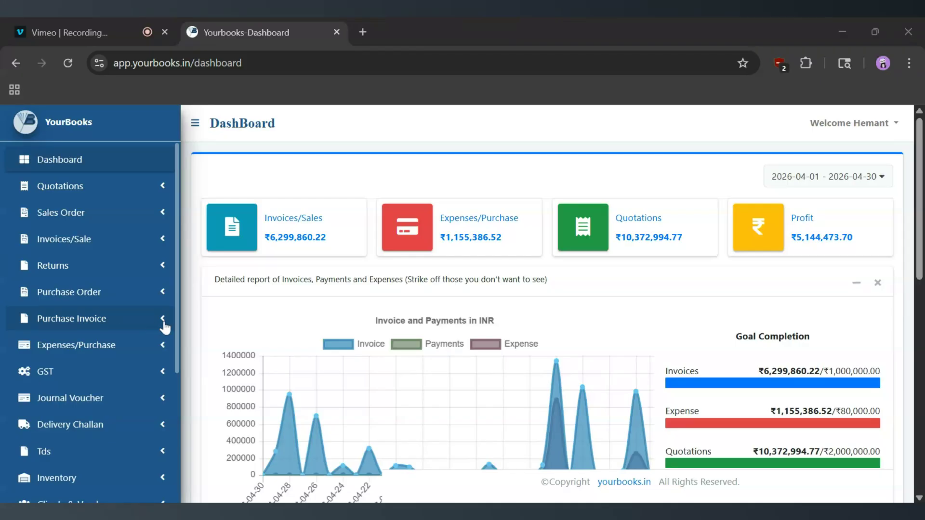
Expand the Purchase Invoice menu in the sidebar to show its create and view options
click(164, 322)
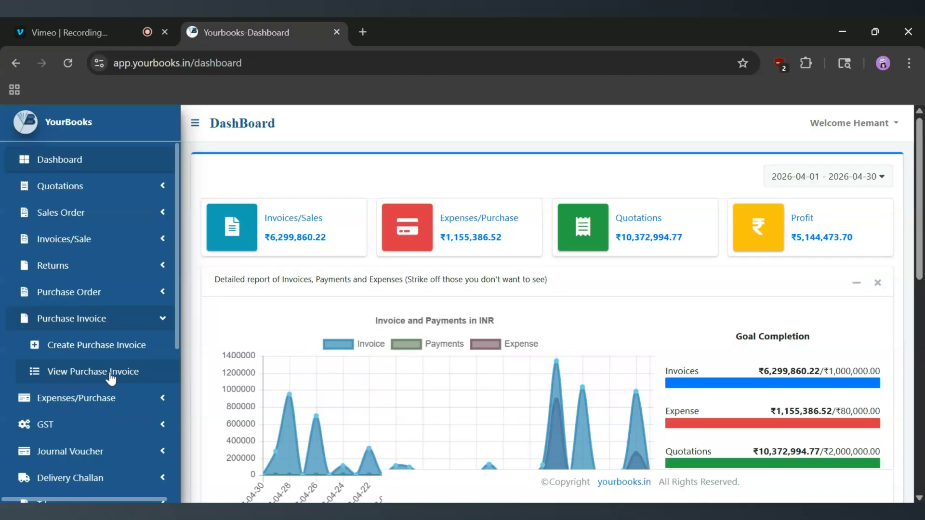
click(90, 349)
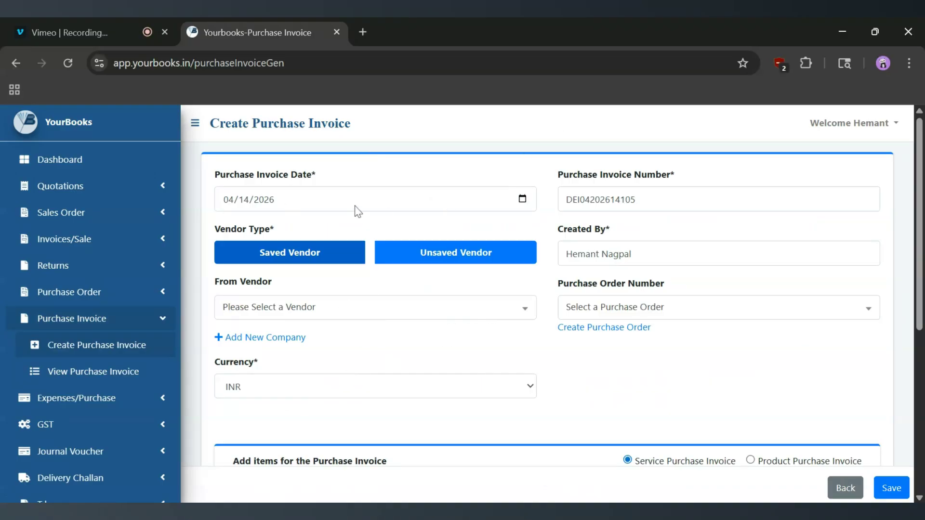
click(636, 200)
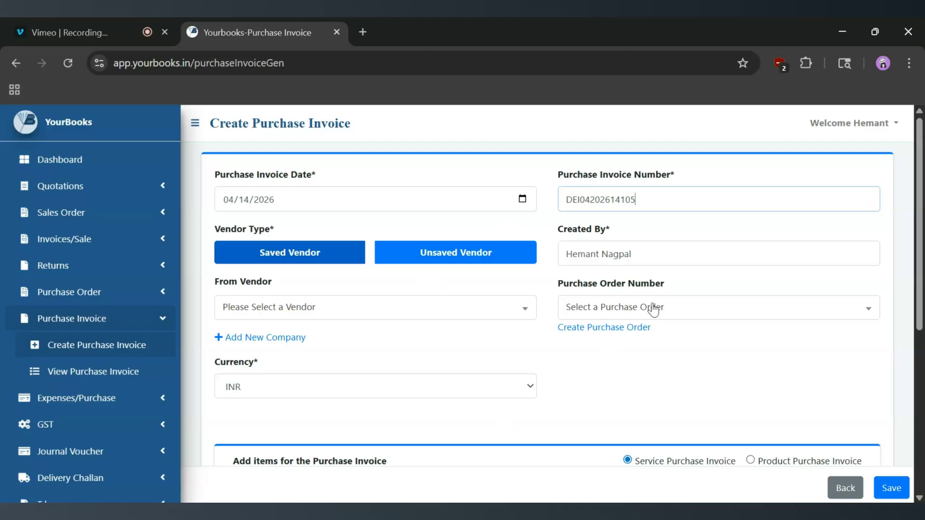
scroll(599, 356, down, 3)
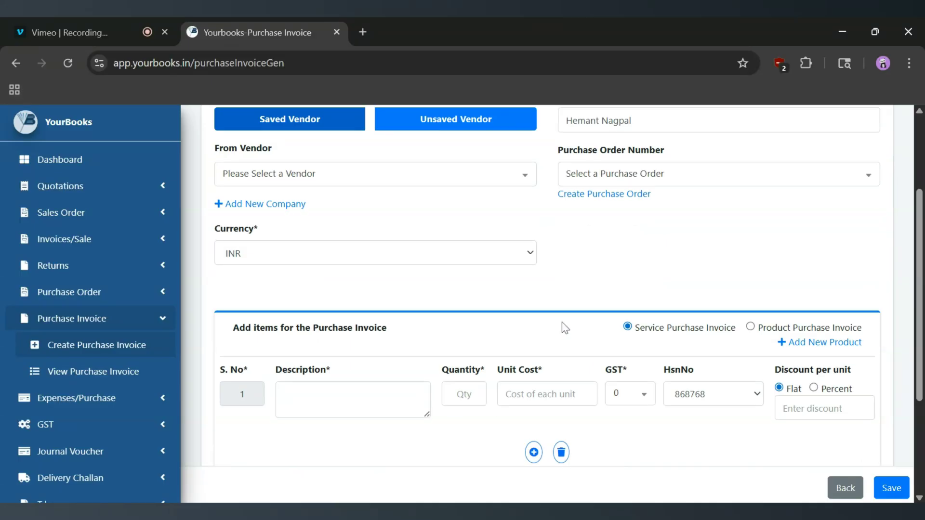
scroll(561, 323, up, 3)
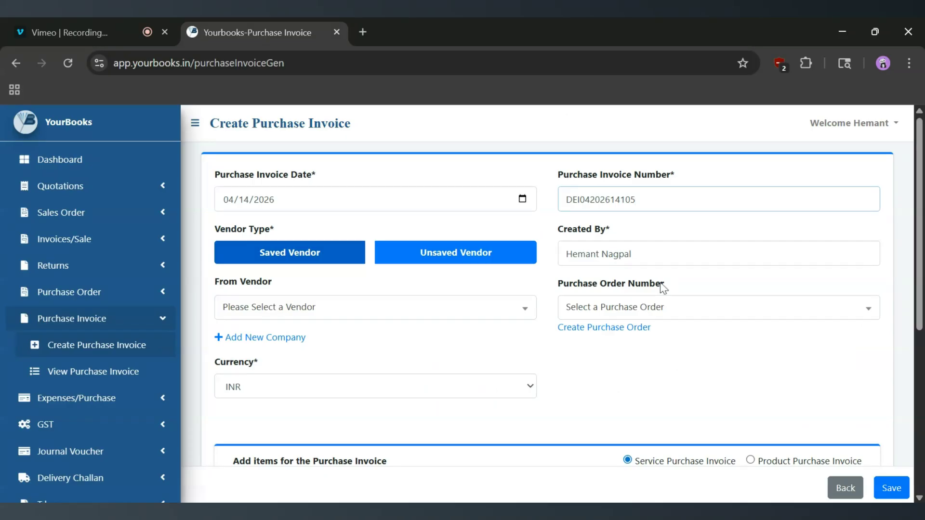
click(618, 317)
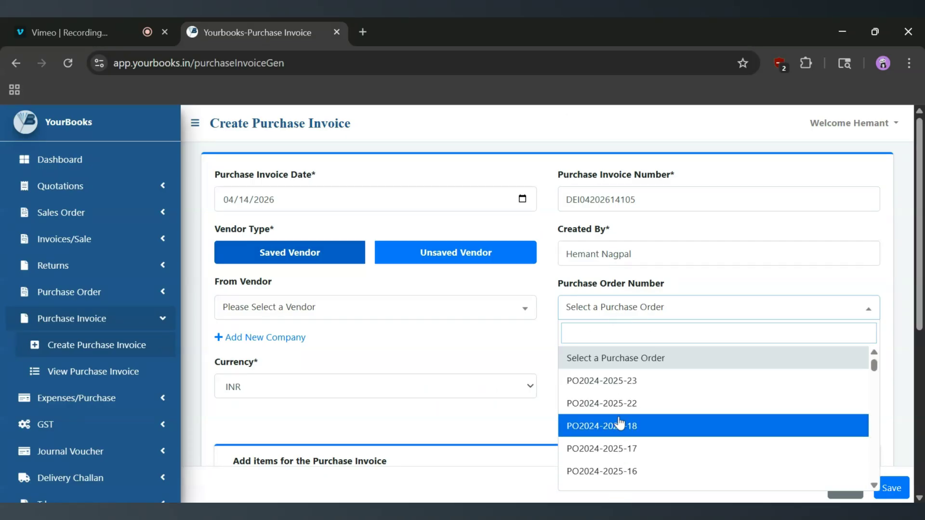
click(538, 357)
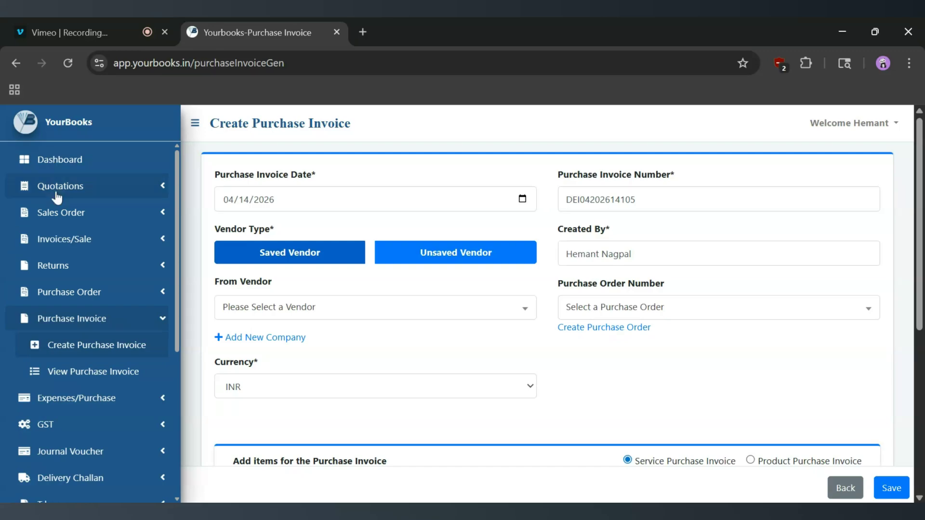
click(163, 293)
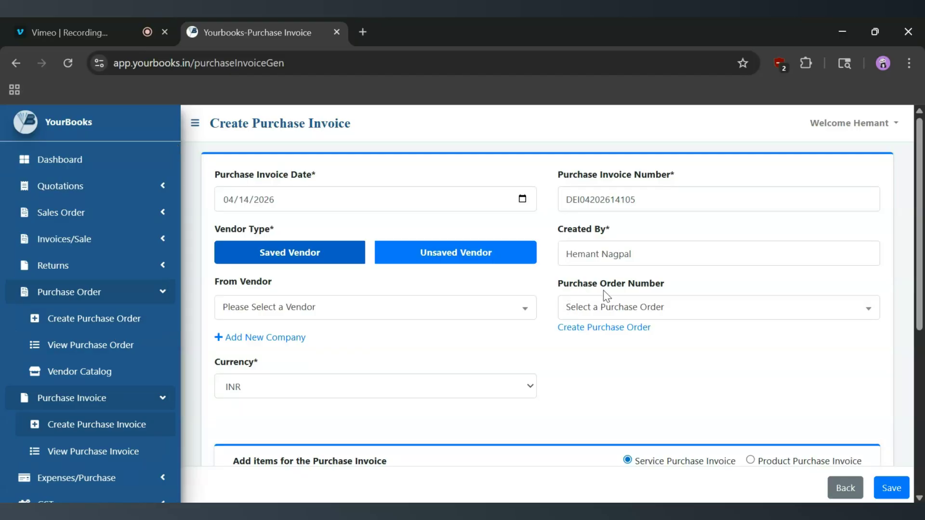
click(647, 312)
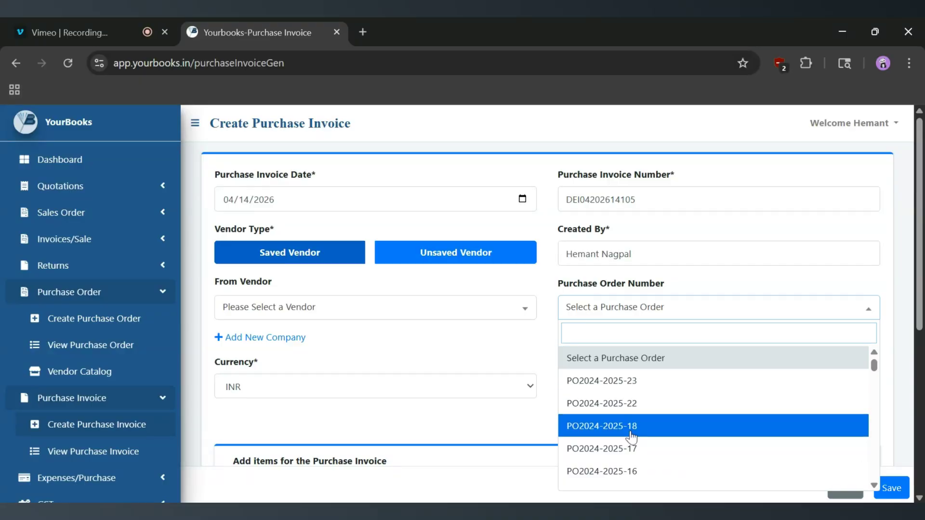
click(629, 405)
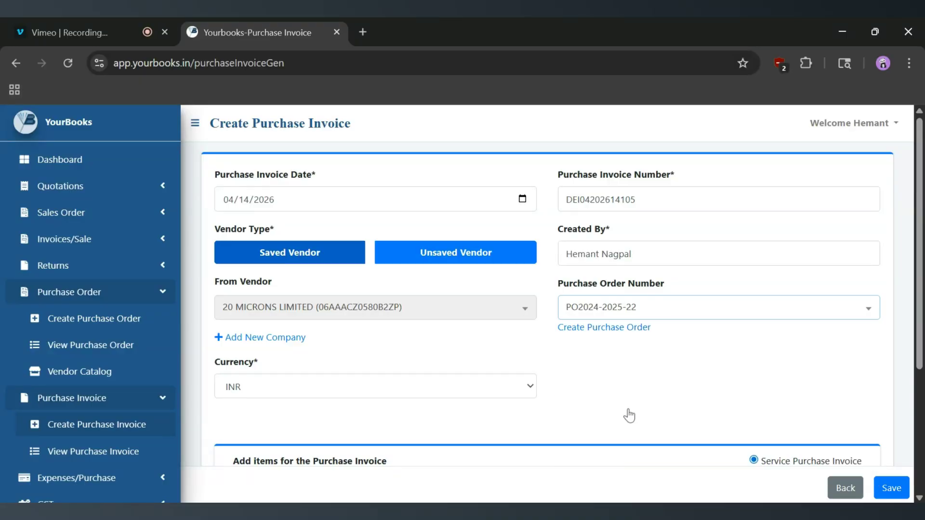
Review the message saying no items are available for invoicing
scroll(629, 414, down, 1)
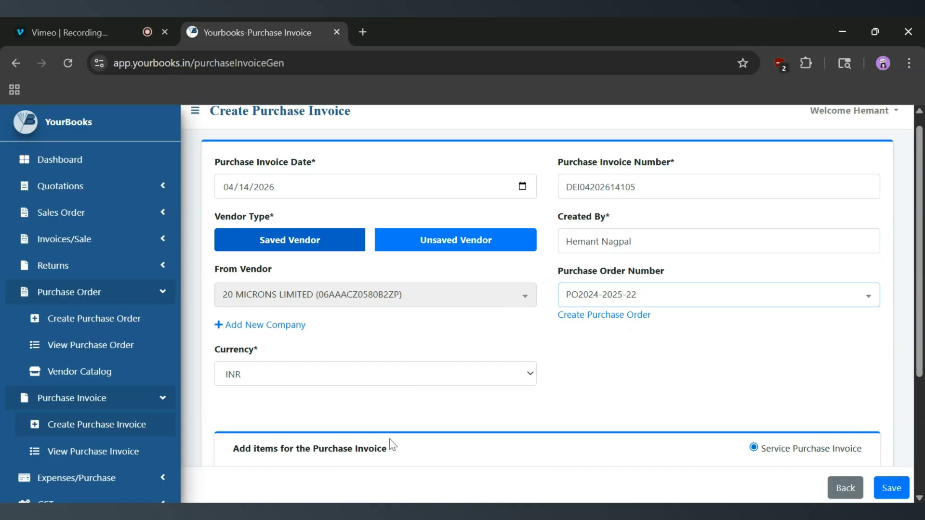
scroll(503, 216, down, 1)
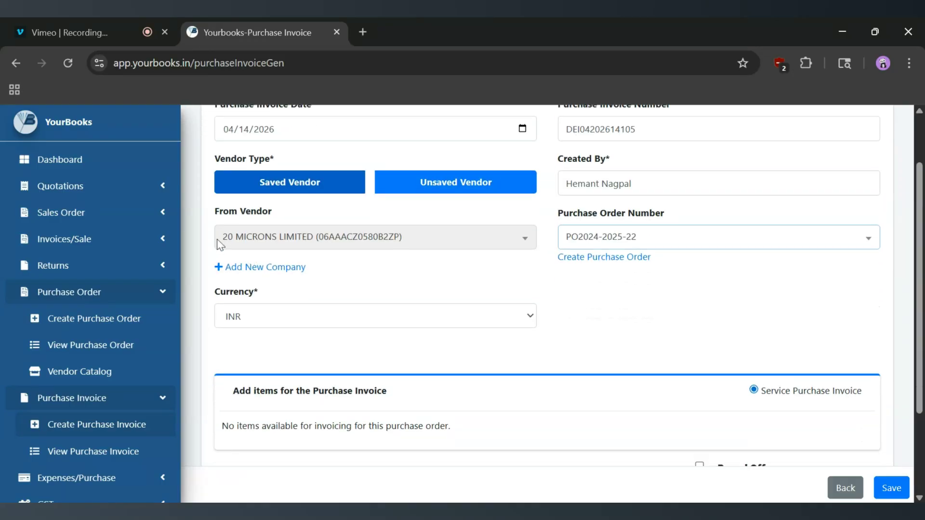
scroll(421, 331, down, 2)
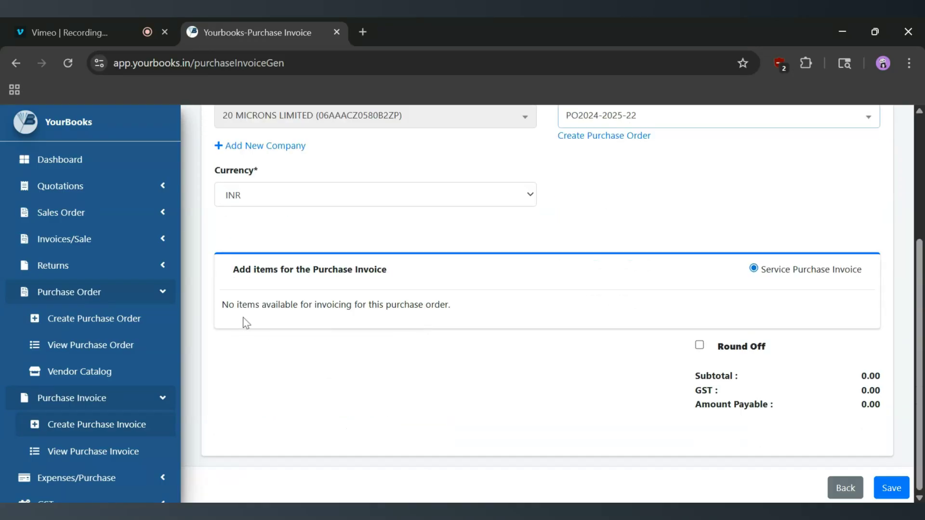
drag(222, 304, 466, 308)
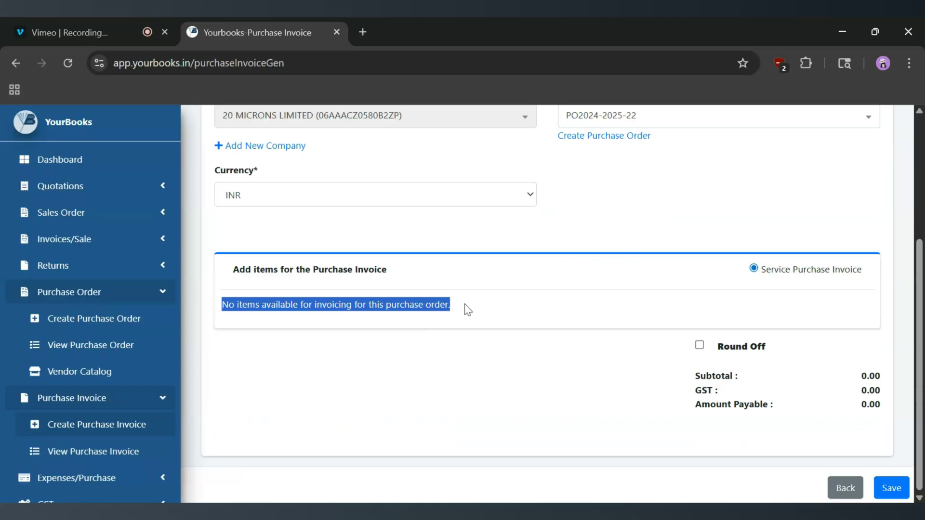
double_click(334, 304)
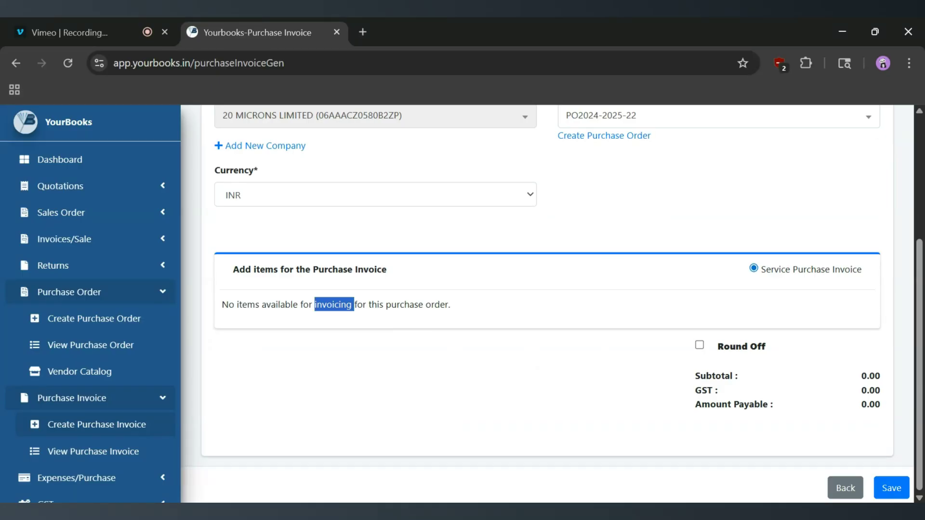
click(419, 316)
scroll(419, 316, up, 4)
click(628, 315)
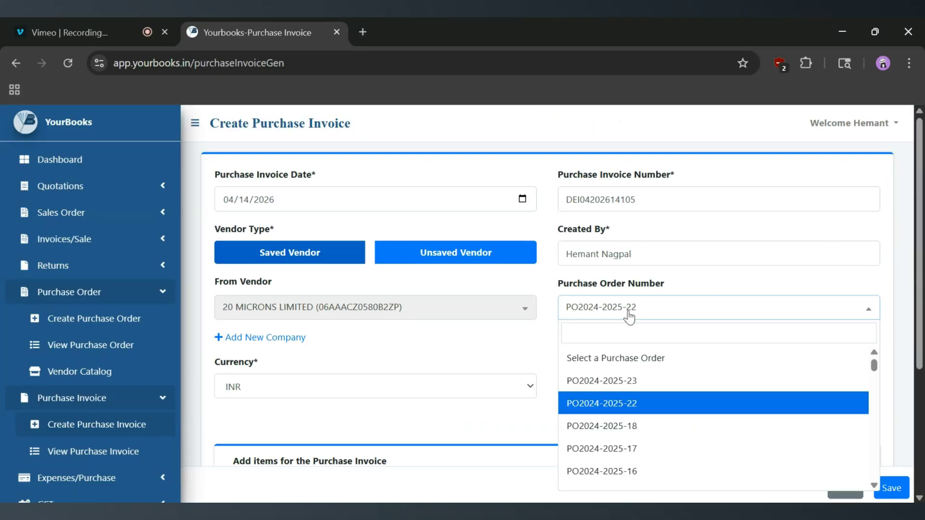
scroll(629, 441, down, 1)
click(612, 417)
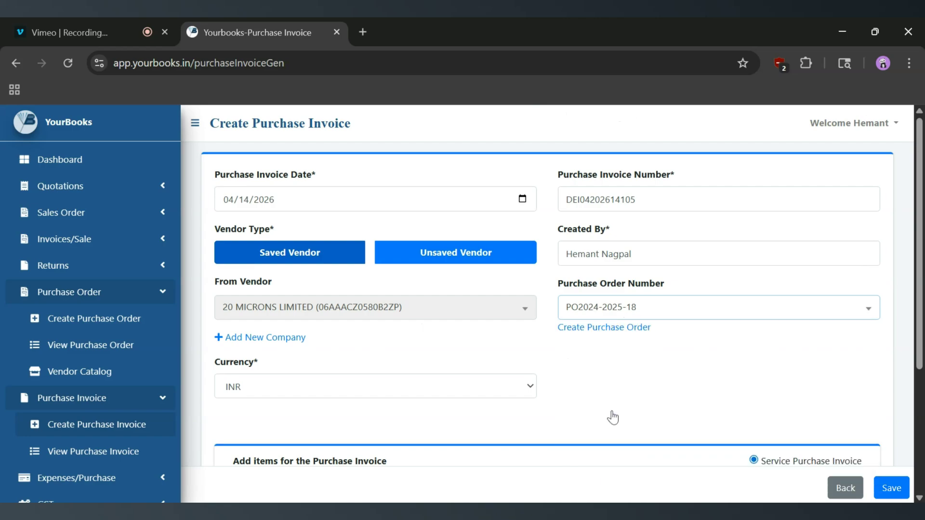
scroll(612, 414, down, 5)
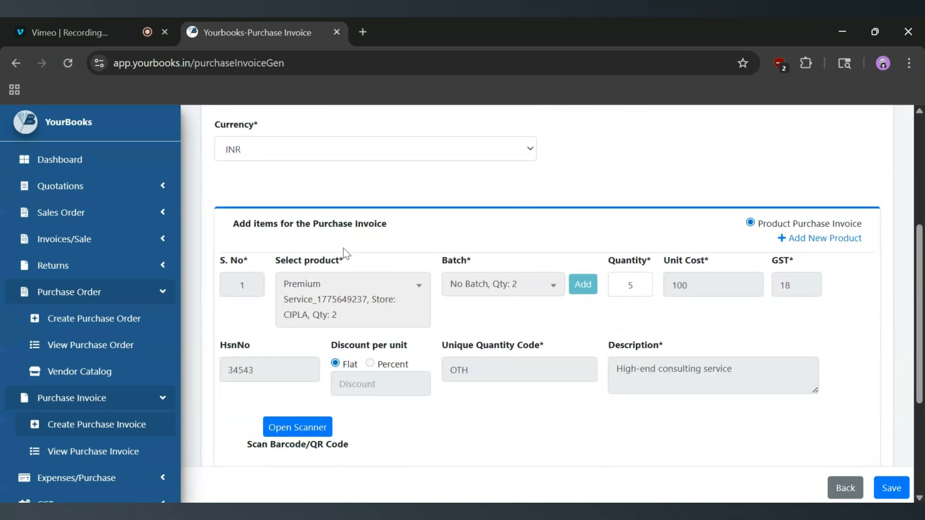
scroll(344, 253, up, 5)
scroll(496, 351, down, 4)
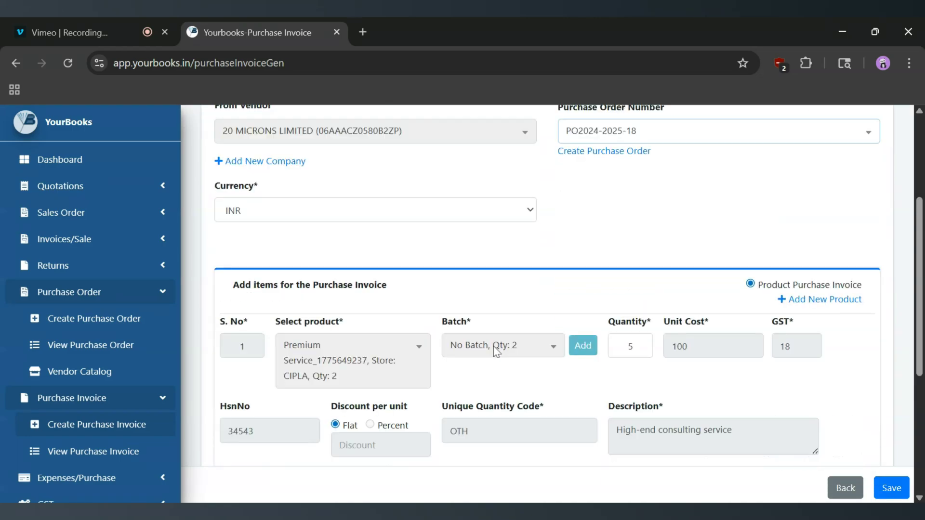
scroll(496, 351, down, 4)
scroll(495, 351, up, 2)
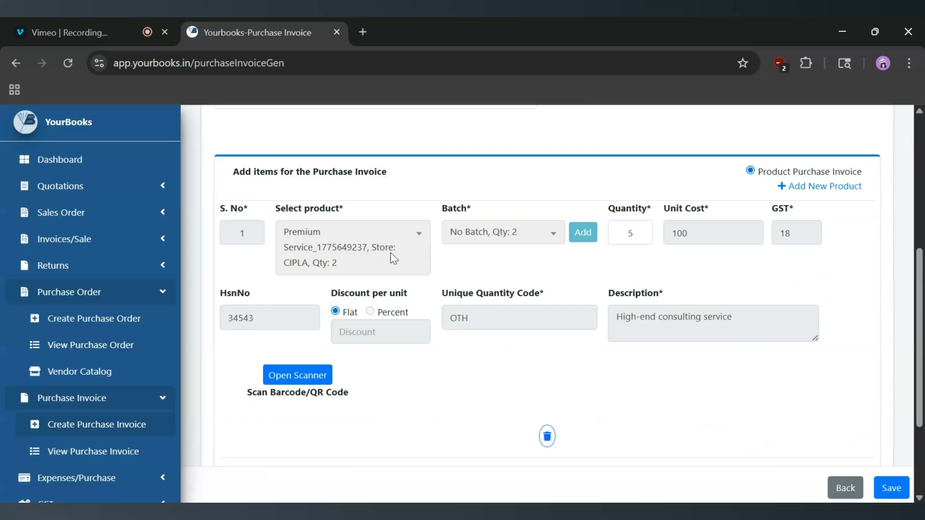
scroll(392, 258, up, 6)
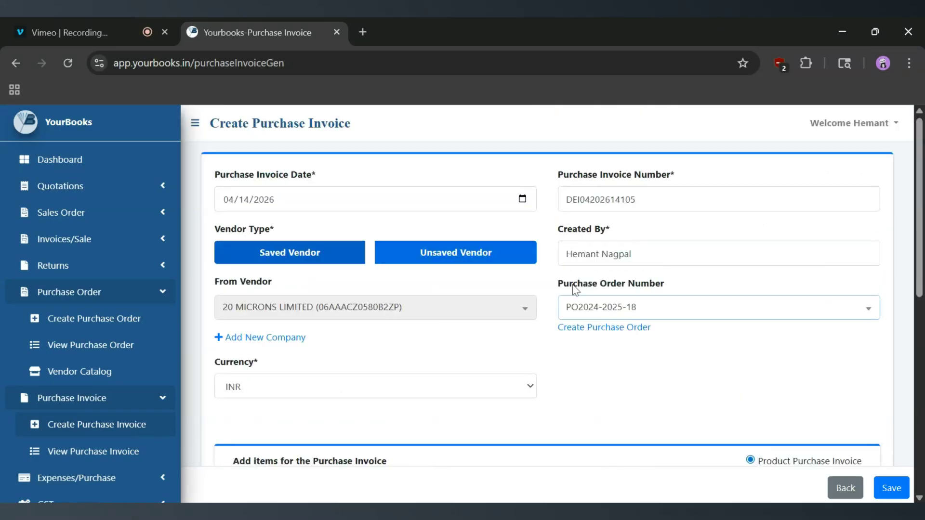
scroll(681, 429, down, 7)
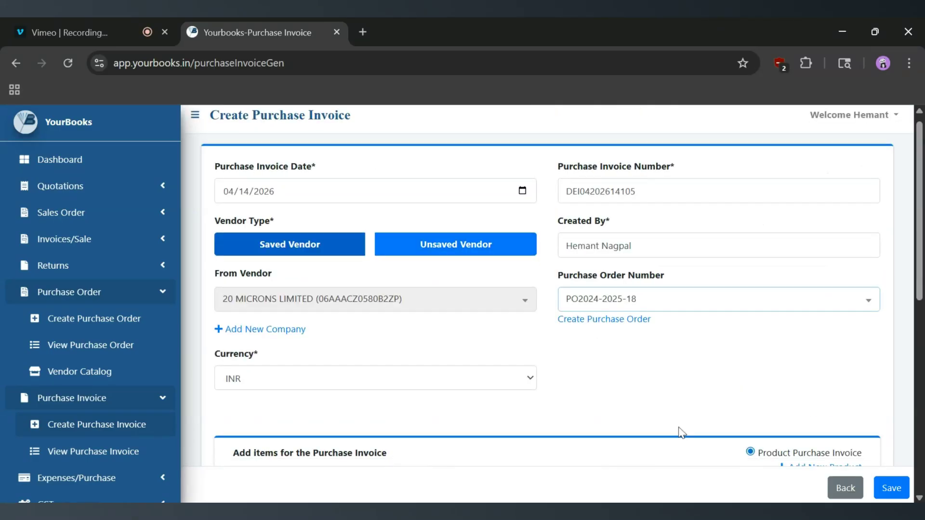
click(892, 488)
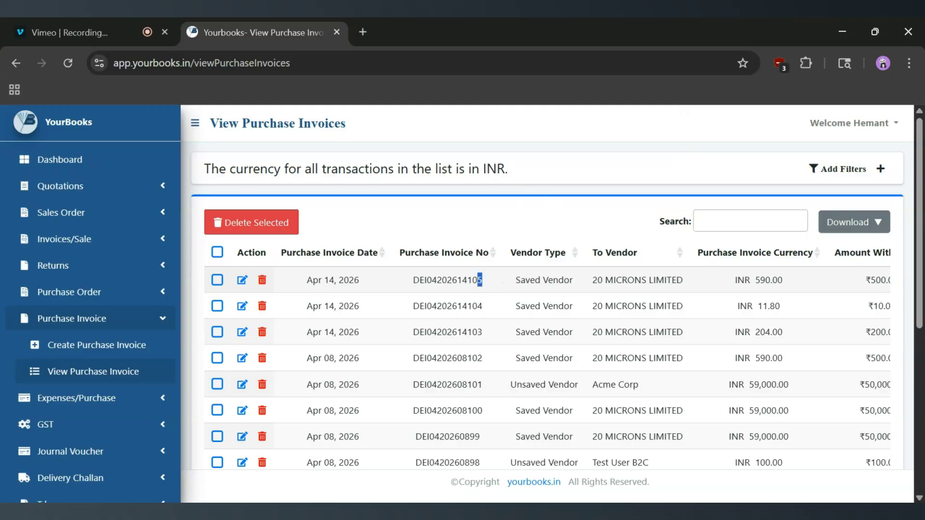
drag(482, 280, 399, 283)
scroll(522, 283, right, 10)
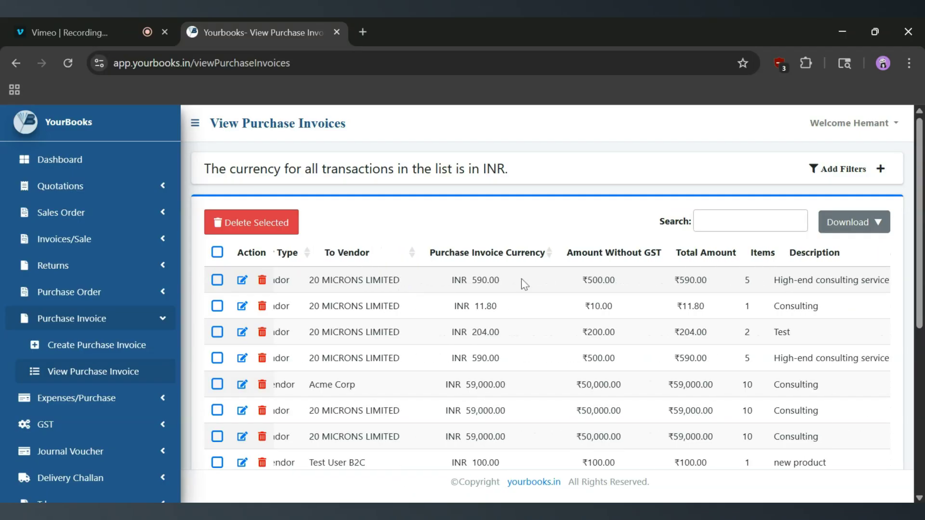
scroll(518, 283, left, 10)
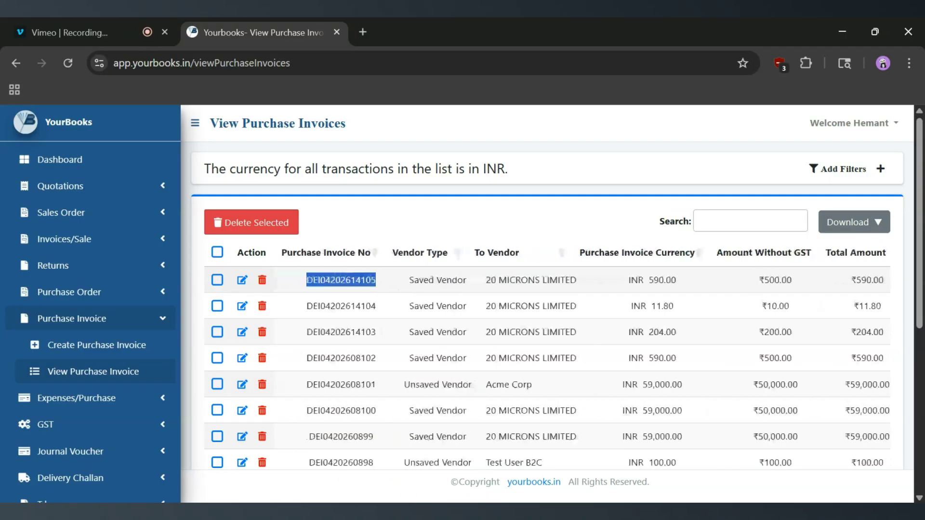
click(242, 280)
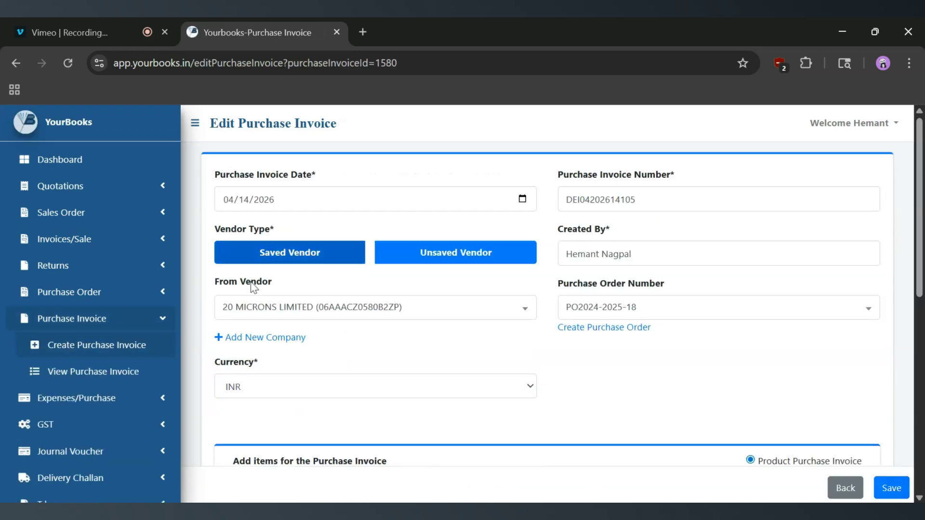
click(852, 489)
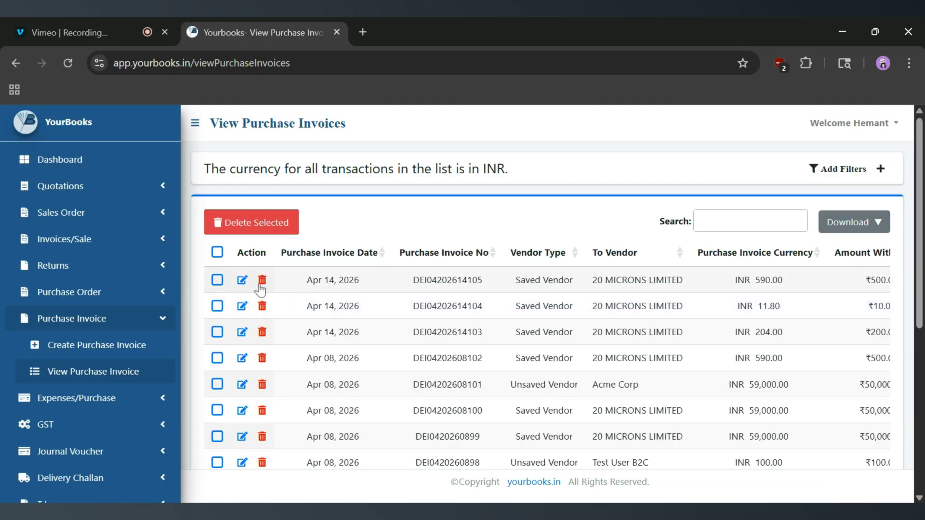
click(218, 280)
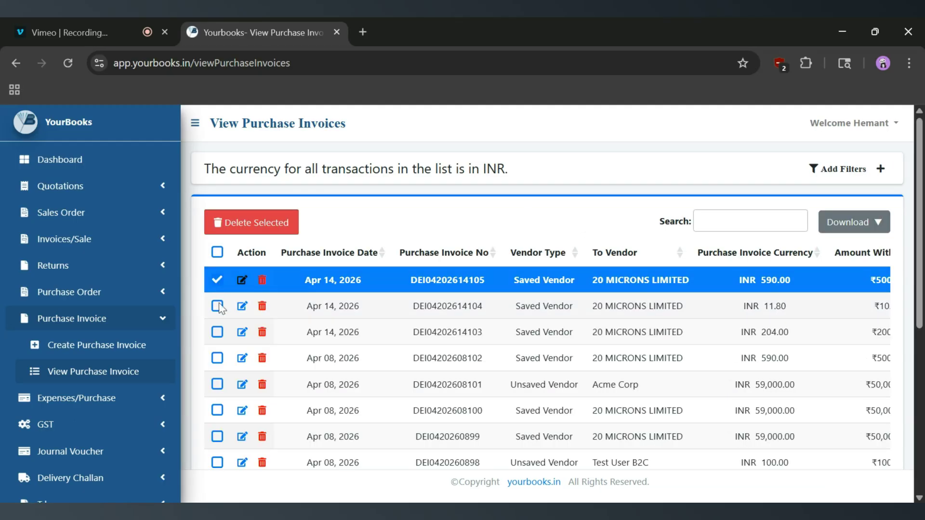
click(217, 306)
click(217, 332)
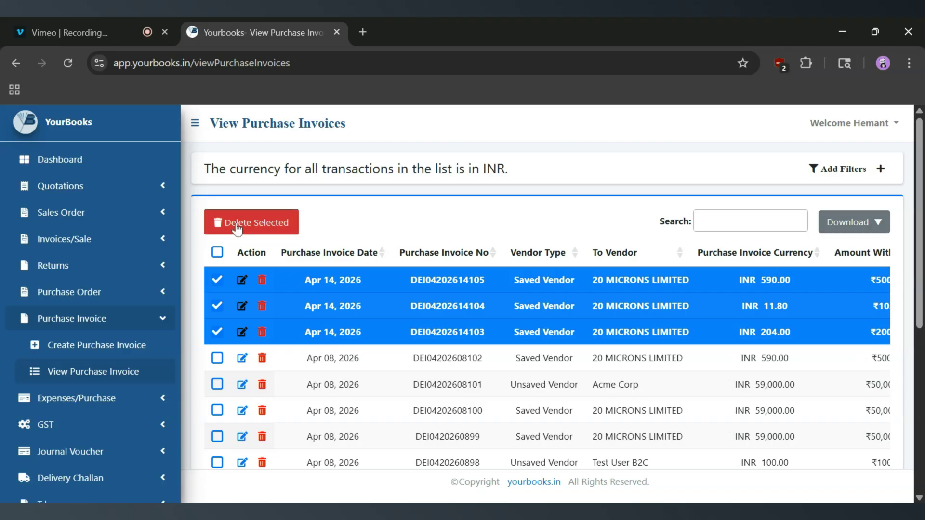
click(219, 255)
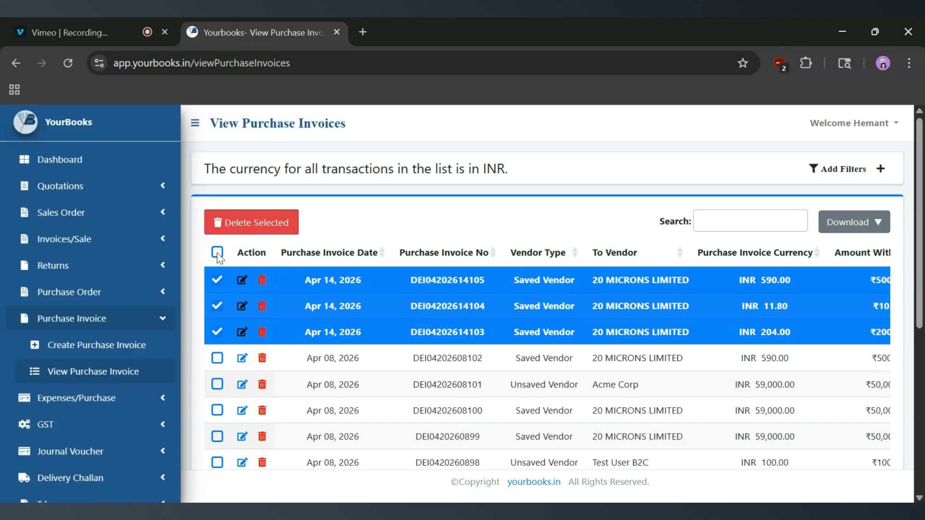
click(219, 255)
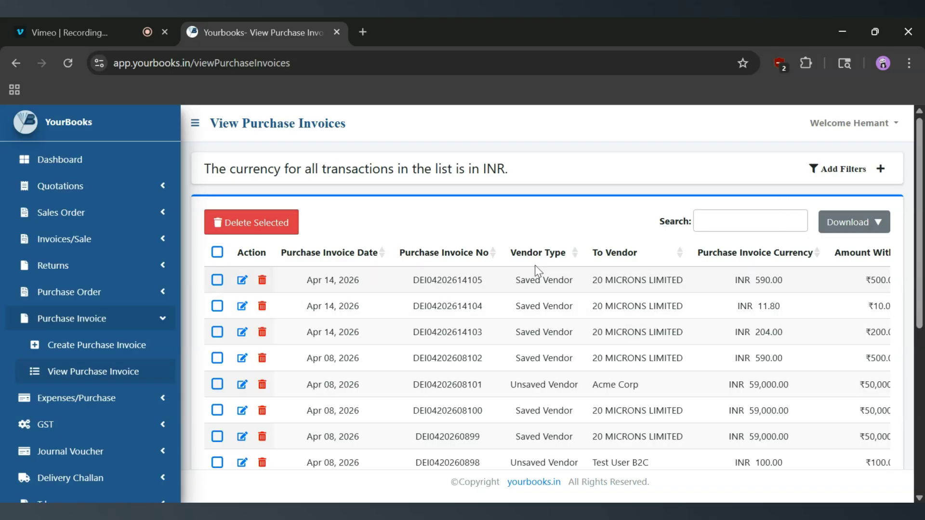
click(875, 171)
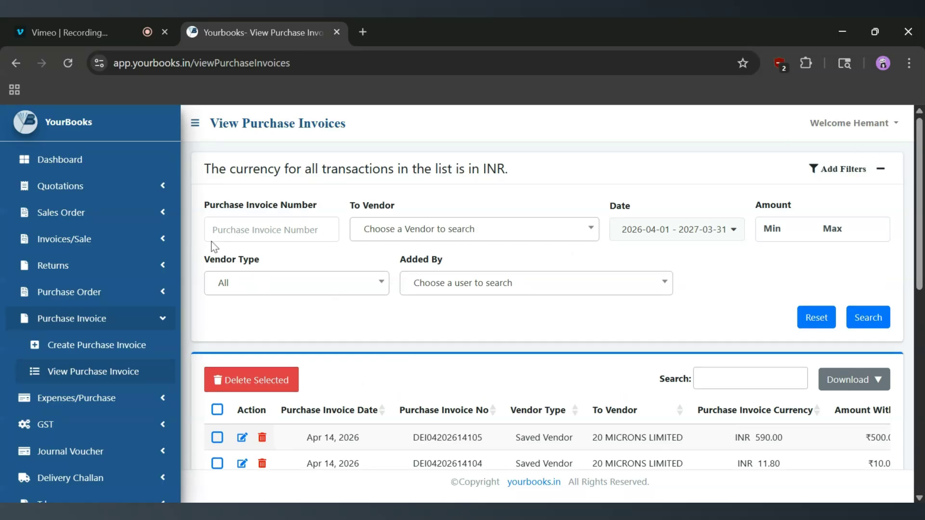
click(272, 229)
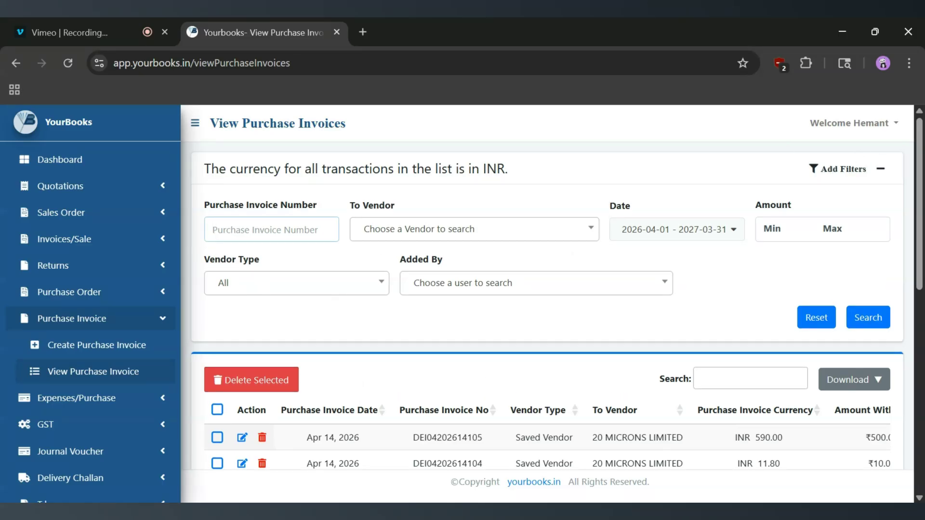
click(478, 240)
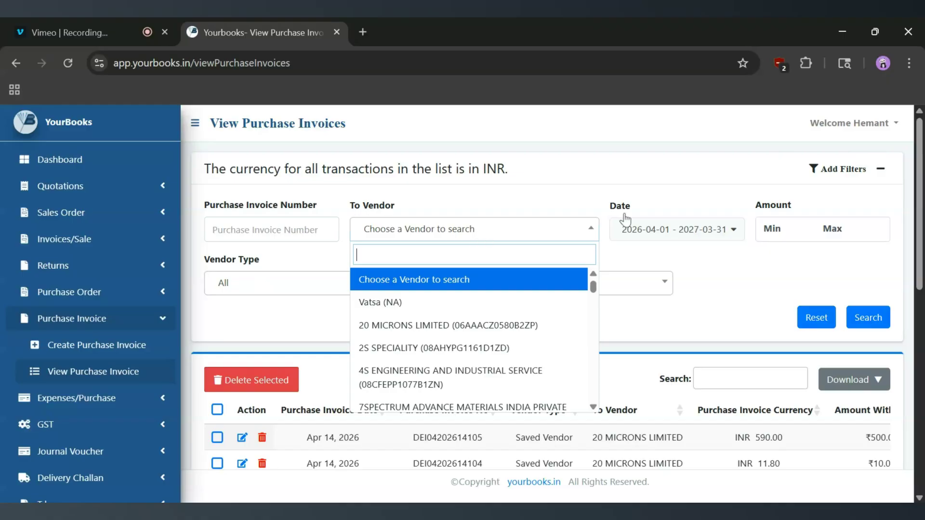
click(258, 322)
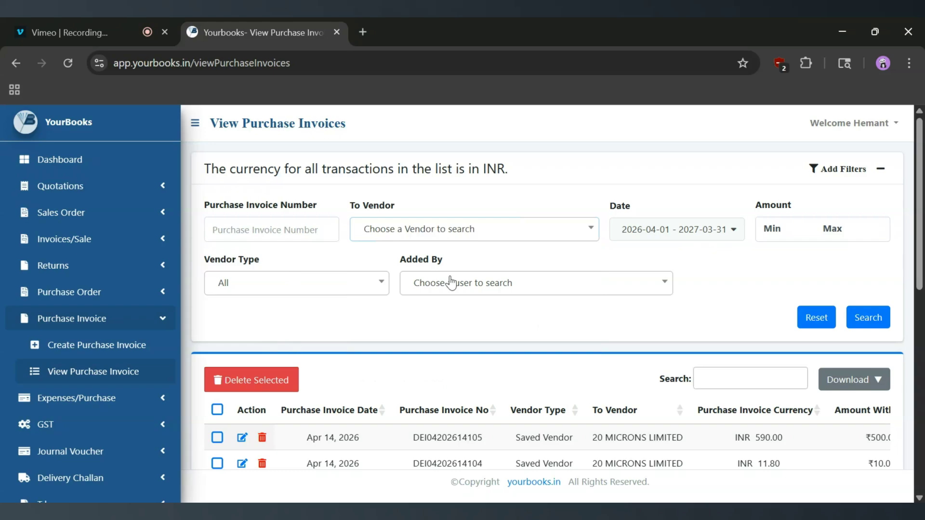
click(866, 173)
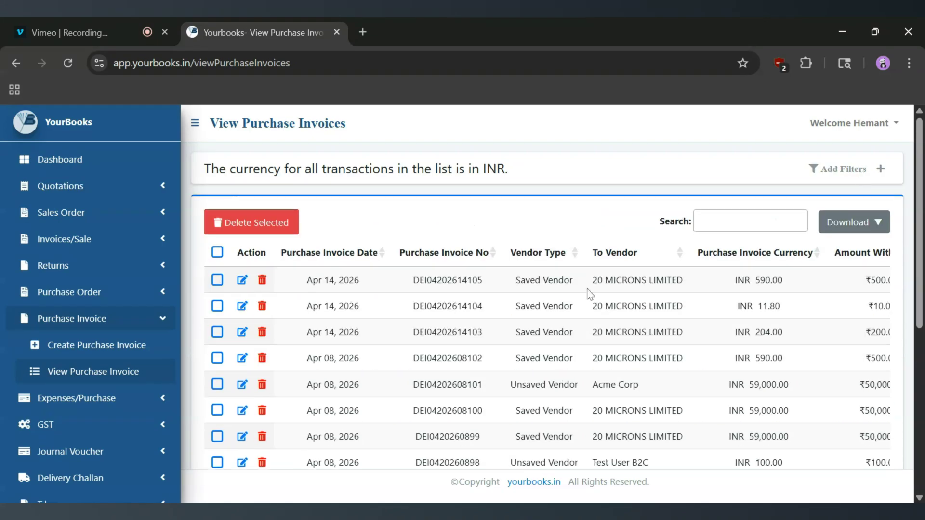
click(84, 343)
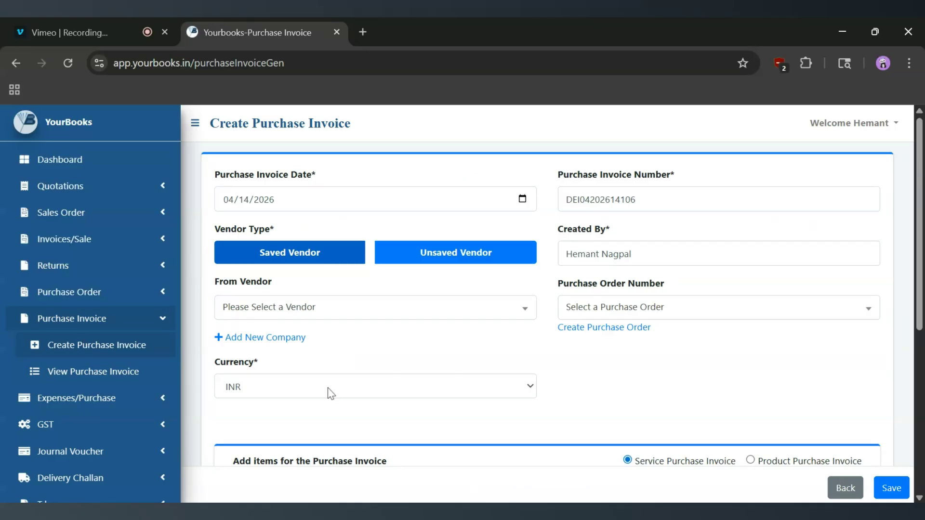
scroll(331, 392, down, 1)
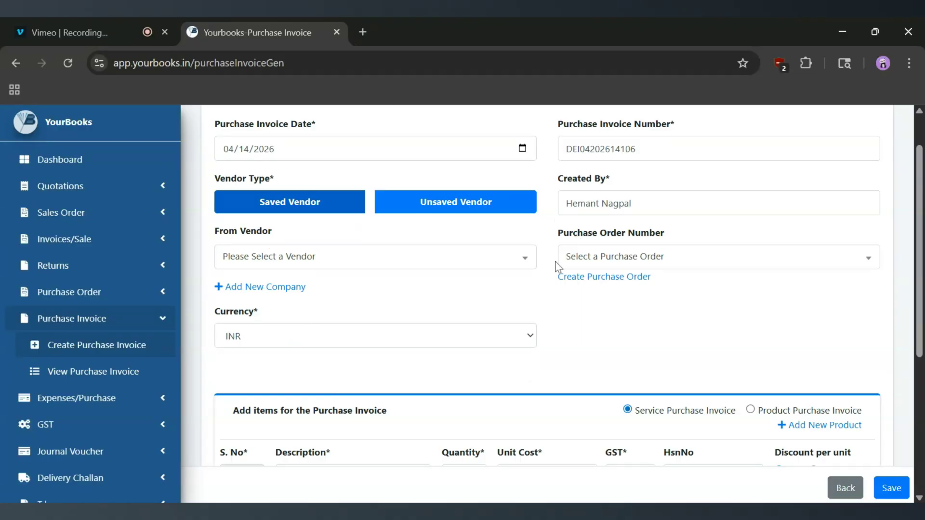
click(454, 208)
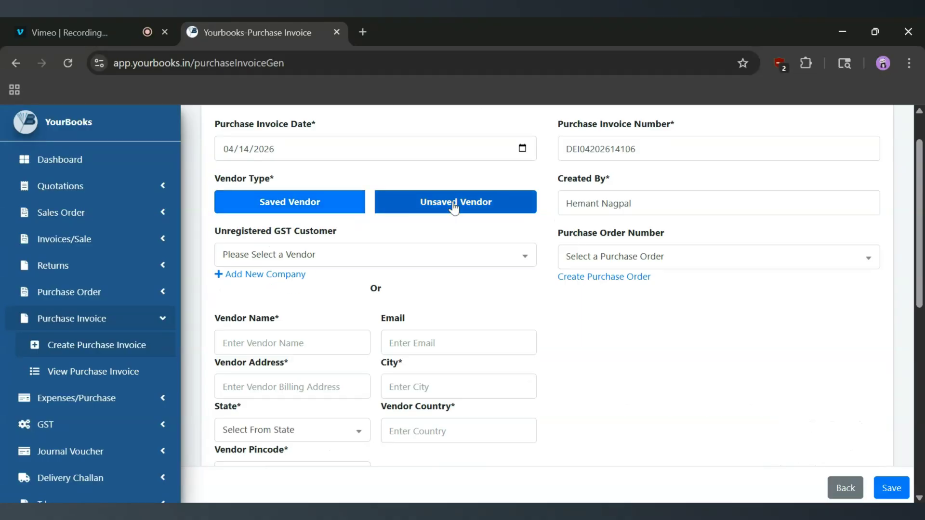
click(306, 208)
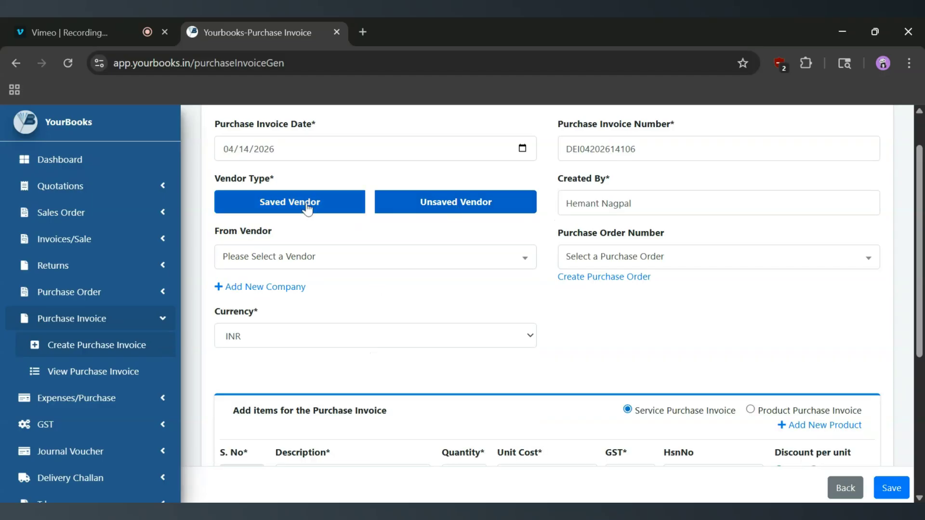
click(328, 262)
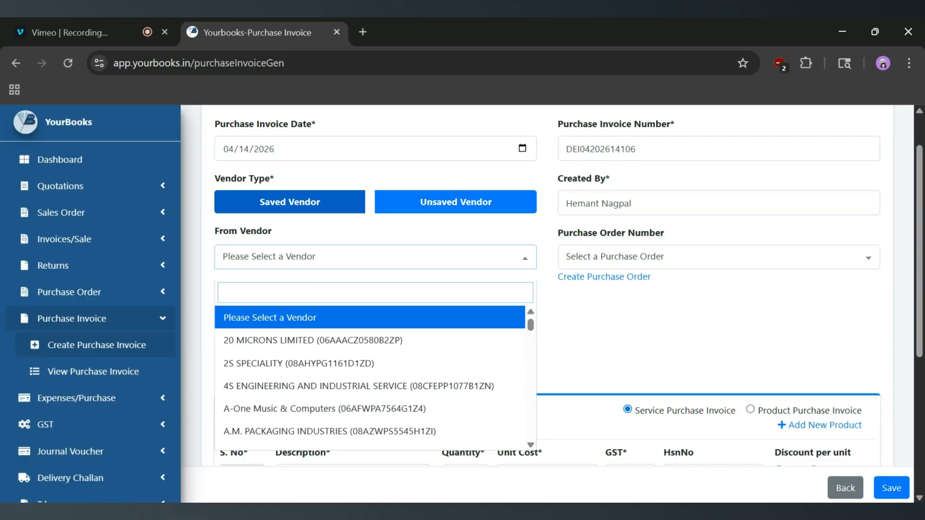
key(Down)
key(Down)
key(Down)
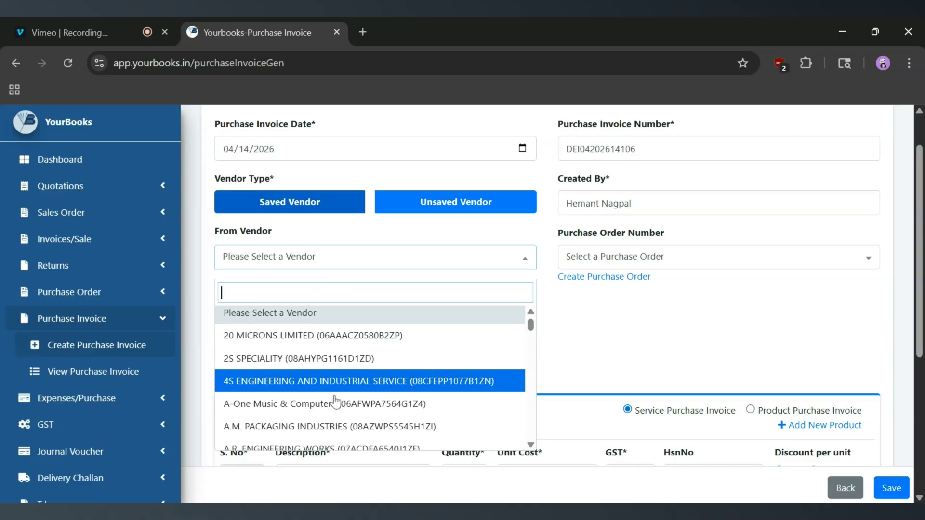
click(588, 352)
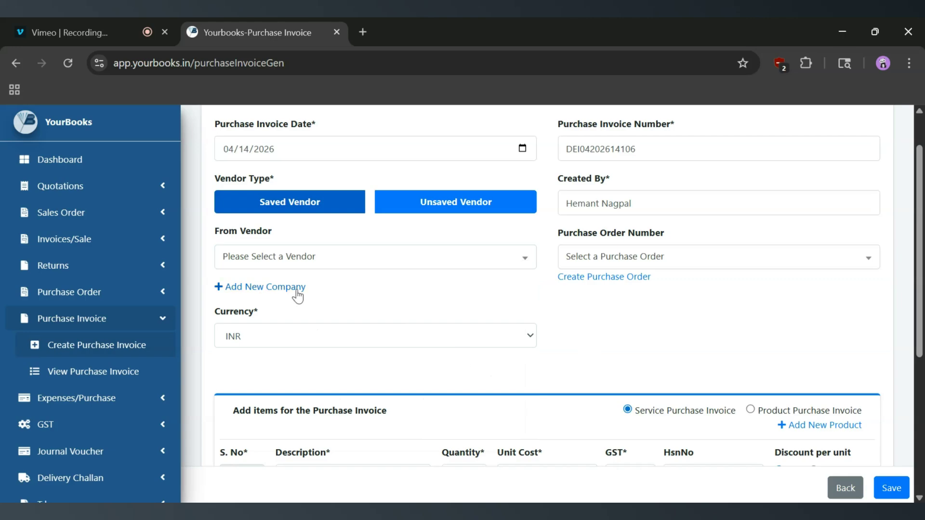
click(272, 289)
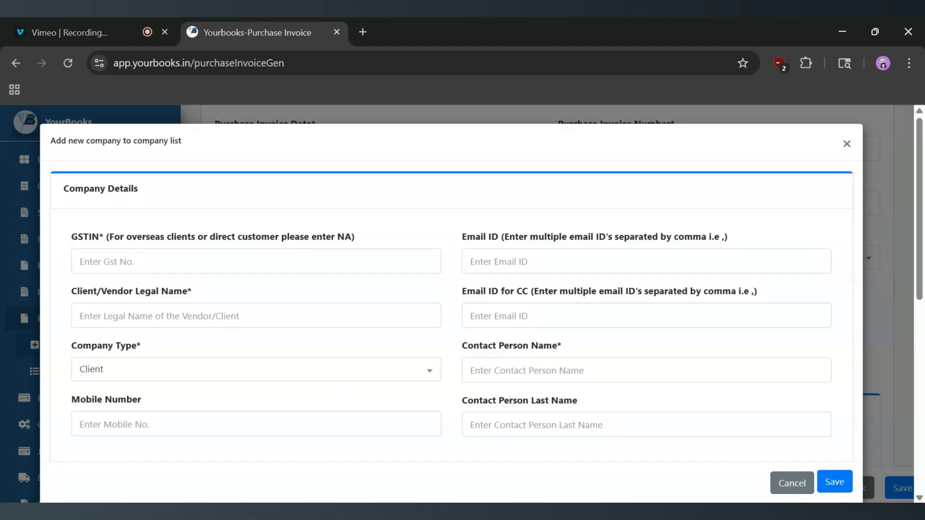
scroll(342, 392, down, 5)
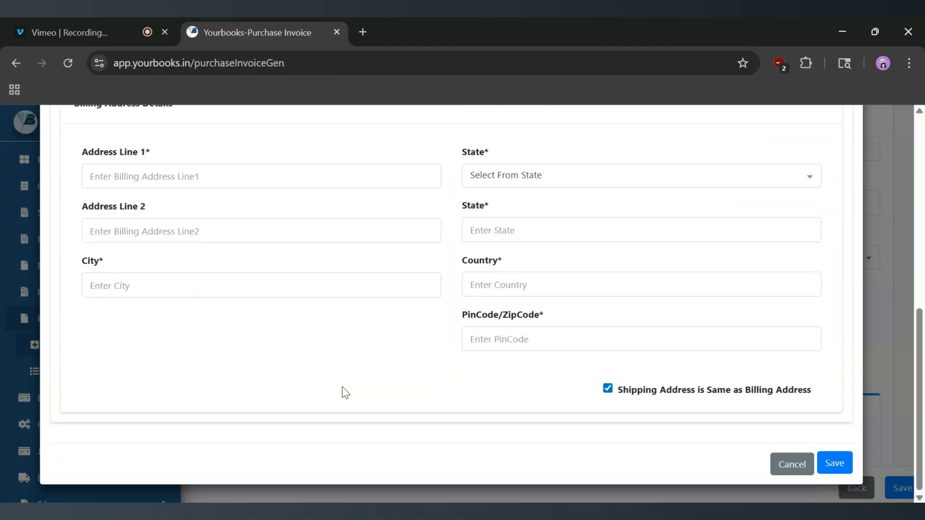
scroll(345, 392, up, 5)
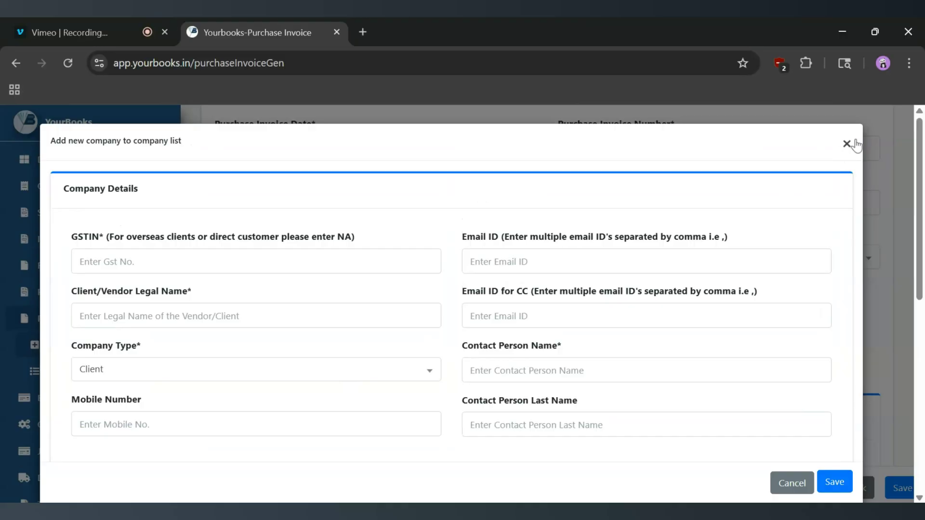
click(846, 141)
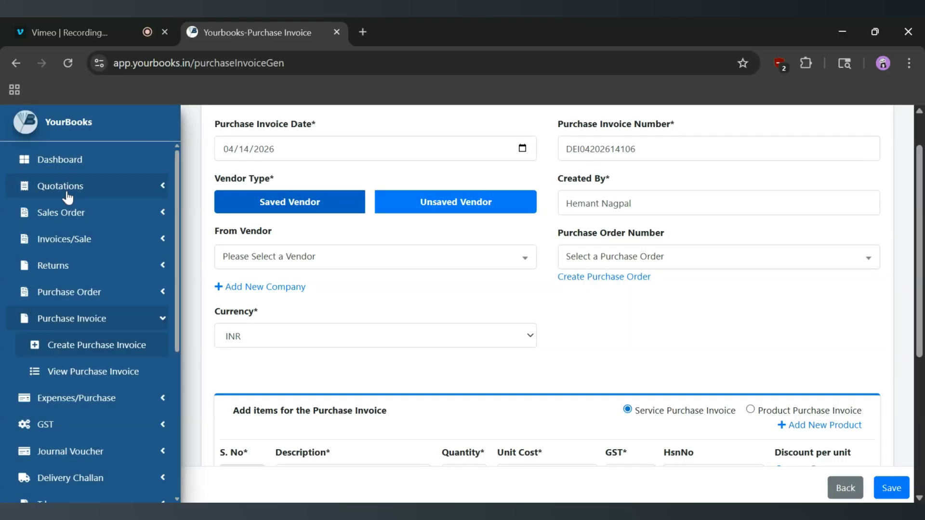
scroll(75, 299, down, 3)
scroll(75, 300, down, 2)
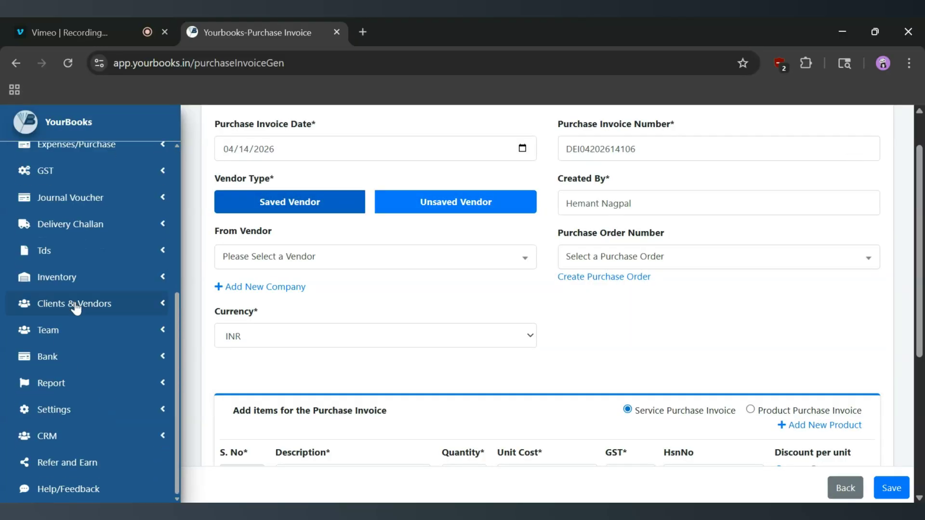
scroll(77, 392, down, 1)
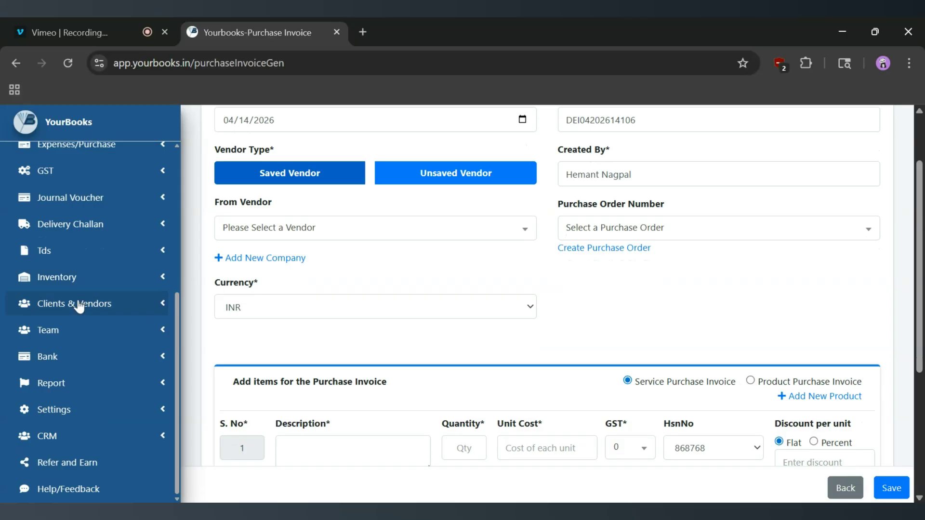
click(153, 305)
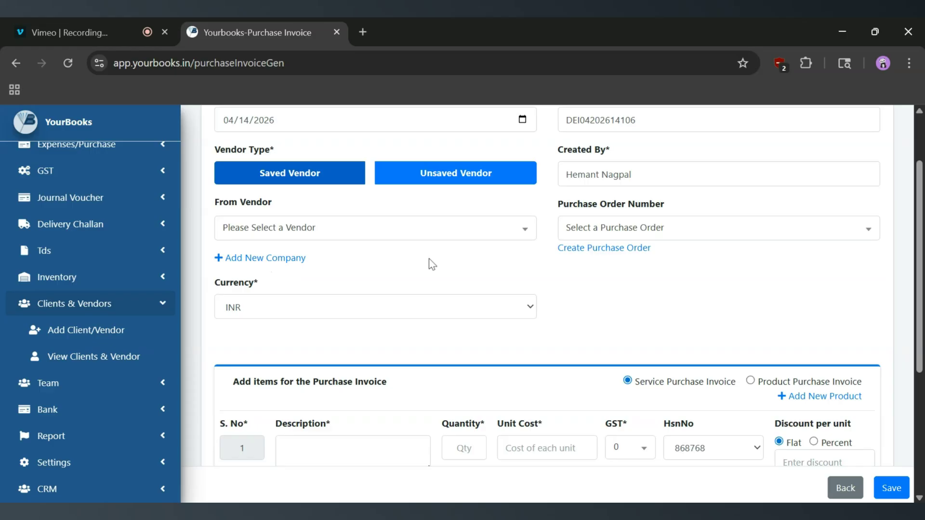
click(341, 235)
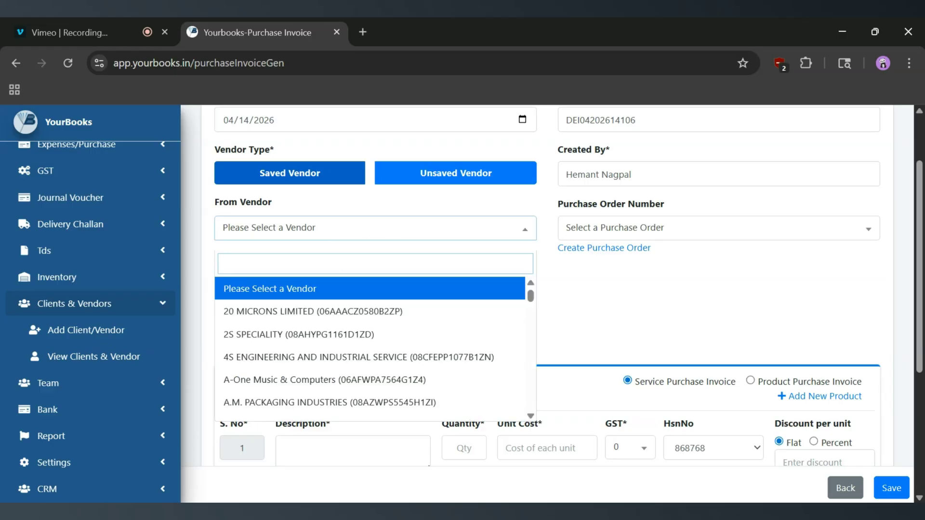
click(340, 312)
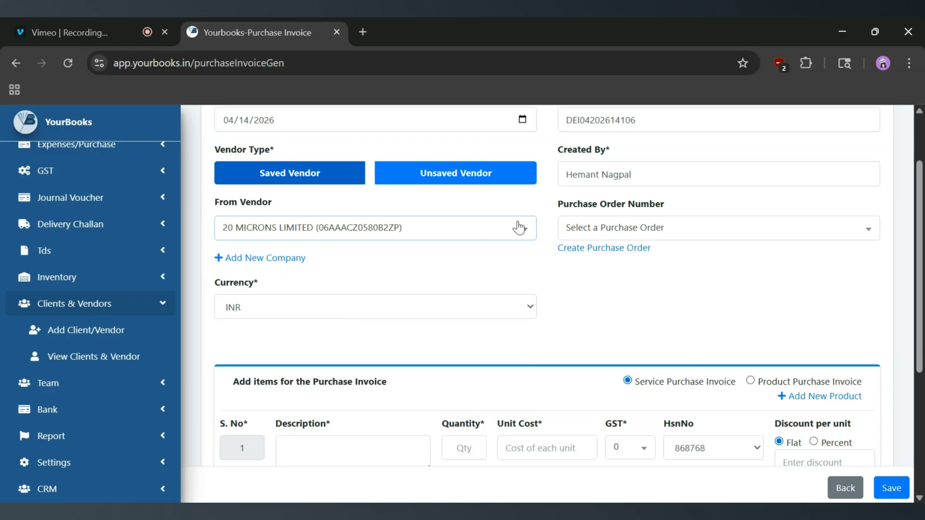
scroll(631, 285, down, 4)
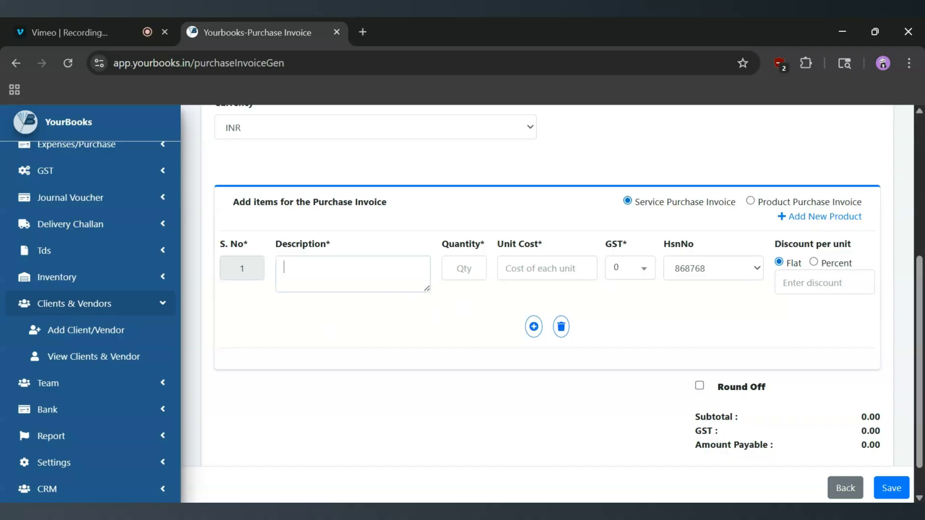
Enter the first item as 'Test', quantity 2 at unit cost 100
click(281, 262)
text(Test)
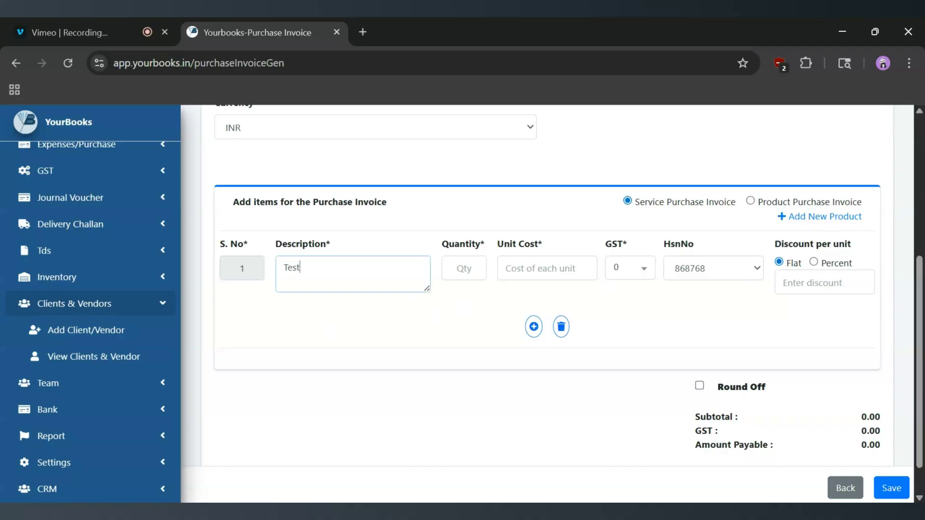
click(462, 268)
text(2)
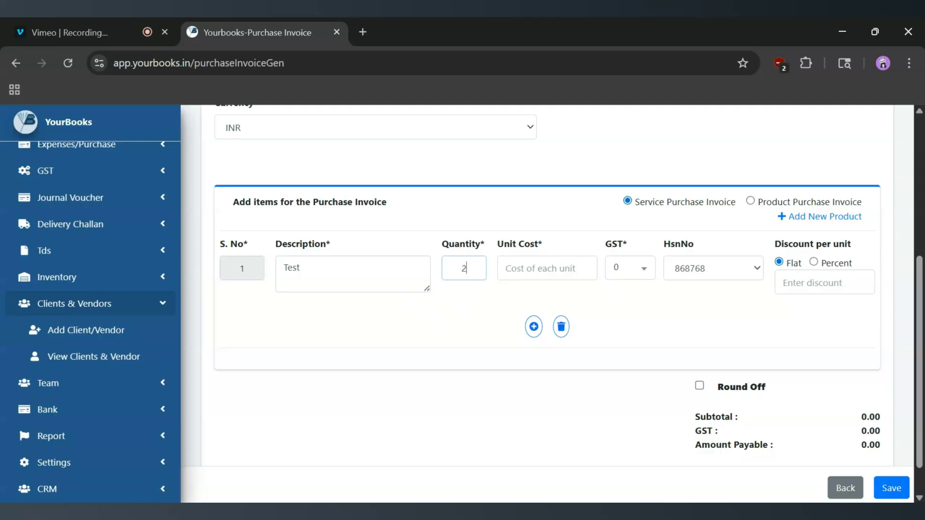
click(501, 273)
text(100)
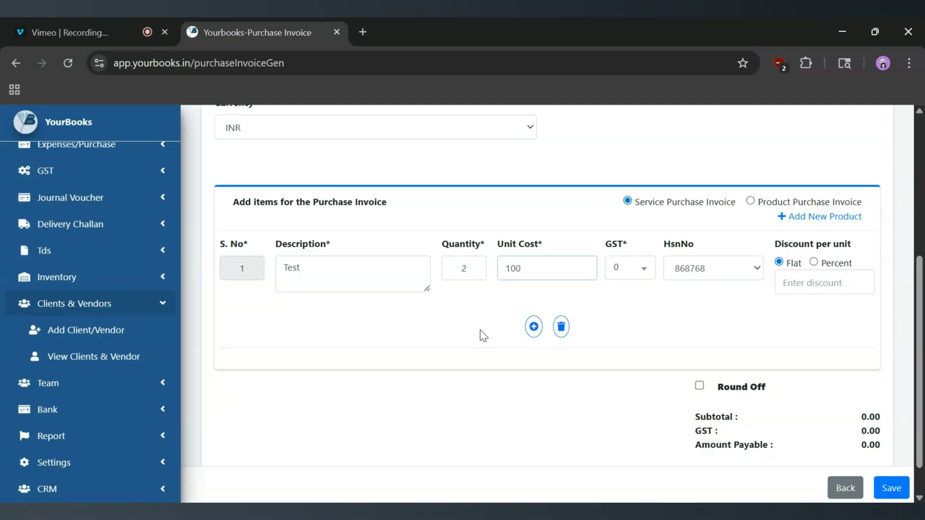
click(483, 335)
Add two extra item rows, then delete both, leaving only the Test line at 200.00
click(534, 328)
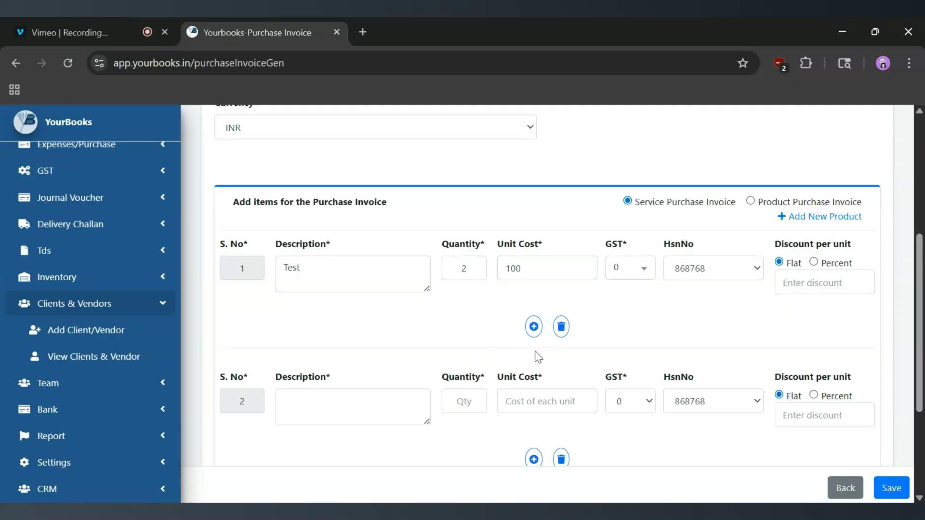
scroll(538, 372, down, 1)
click(533, 436)
scroll(536, 439, down, 5)
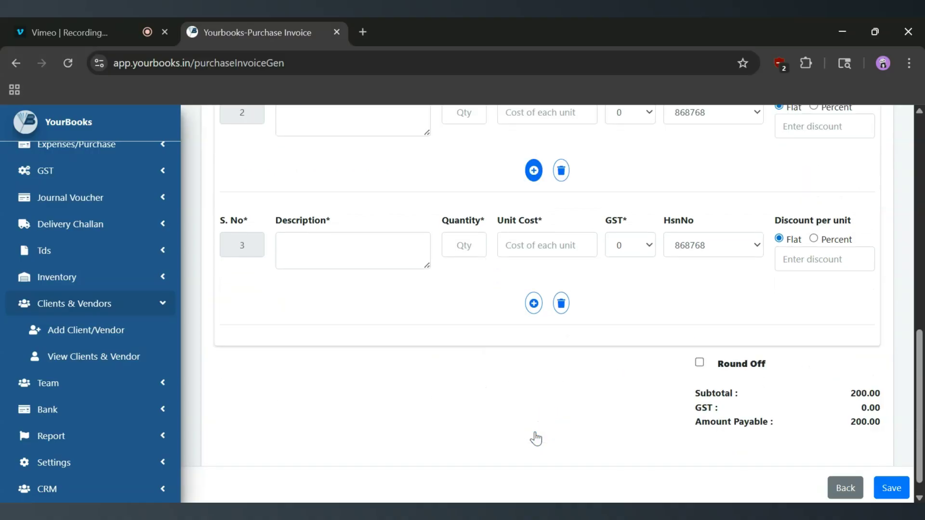
click(560, 289)
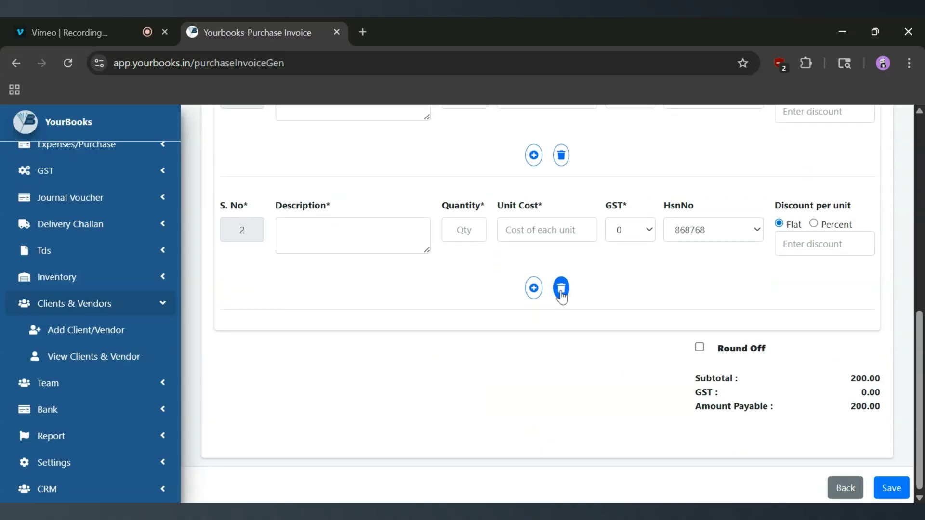
click(560, 289)
scroll(560, 294, up, 4)
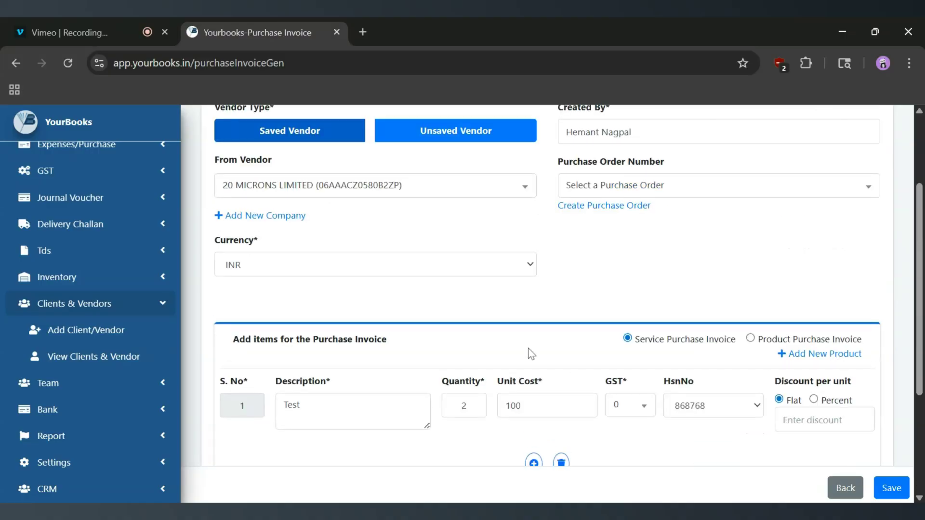
scroll(532, 355, down, 1)
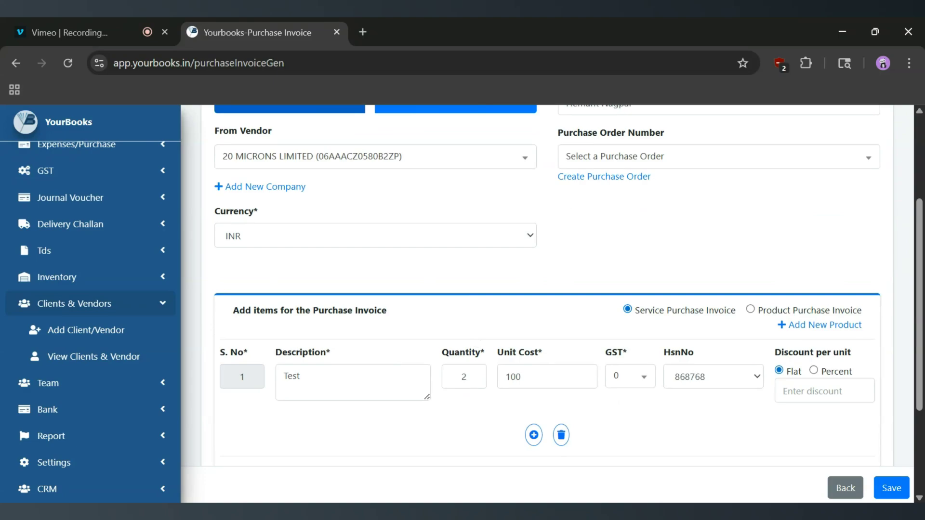
scroll(446, 354, up, 2)
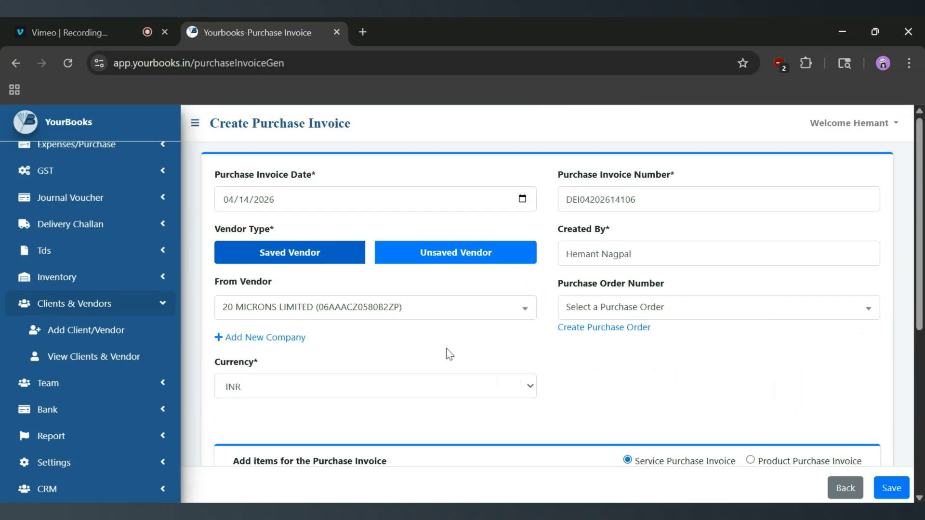
scroll(545, 396, down, 6)
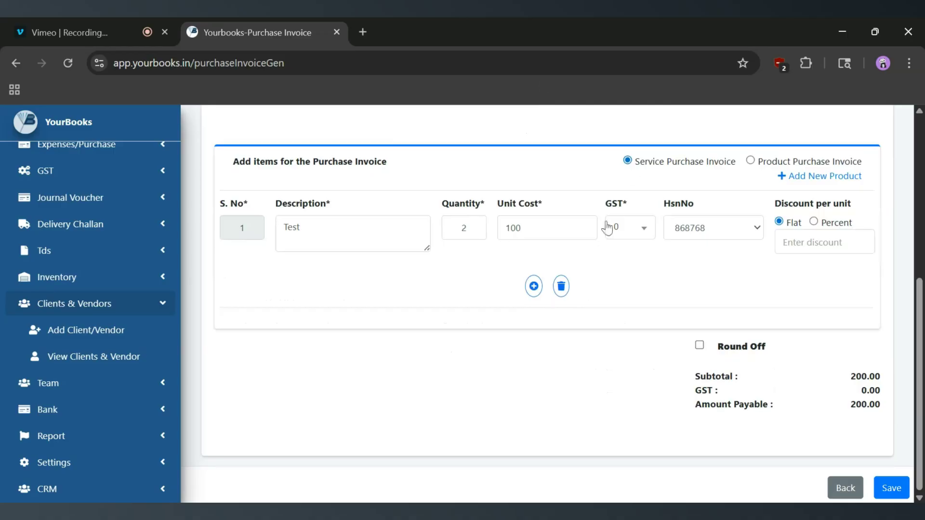
click(895, 489)
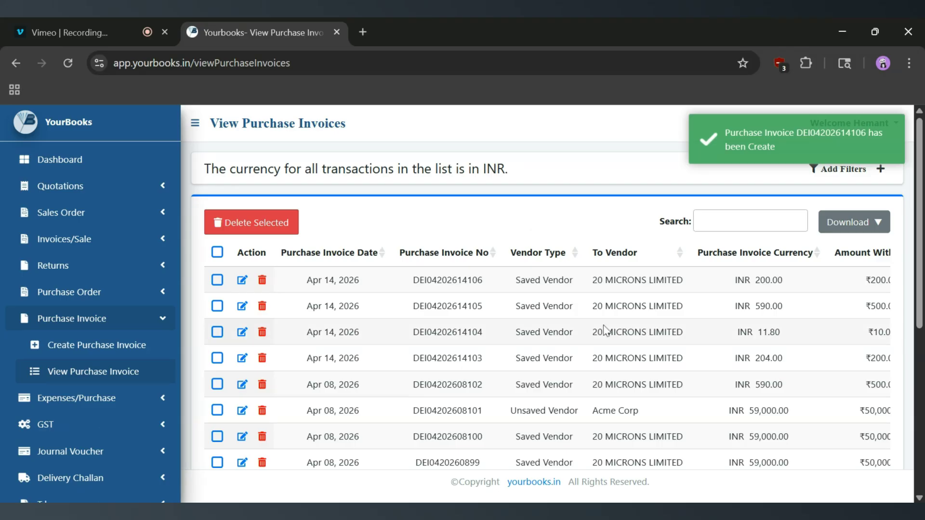
drag(482, 280, 408, 282)
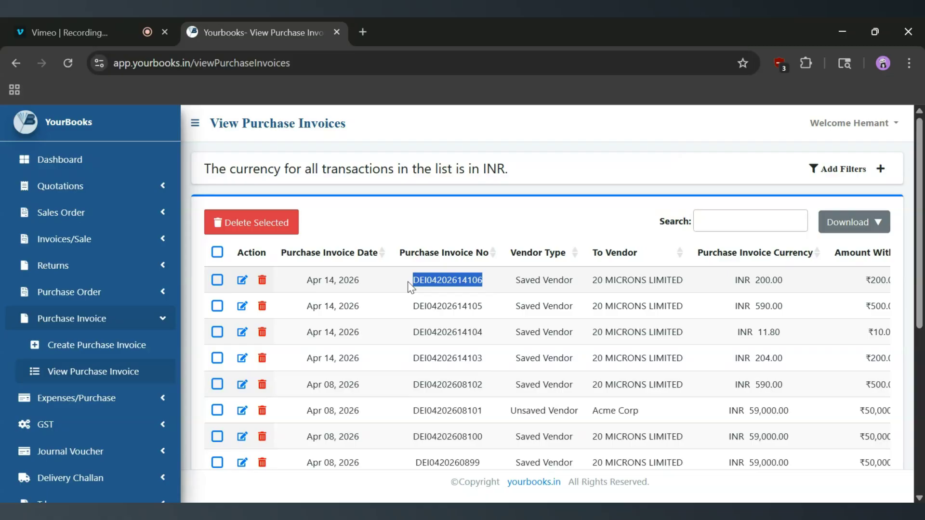
scroll(531, 281, right, 8)
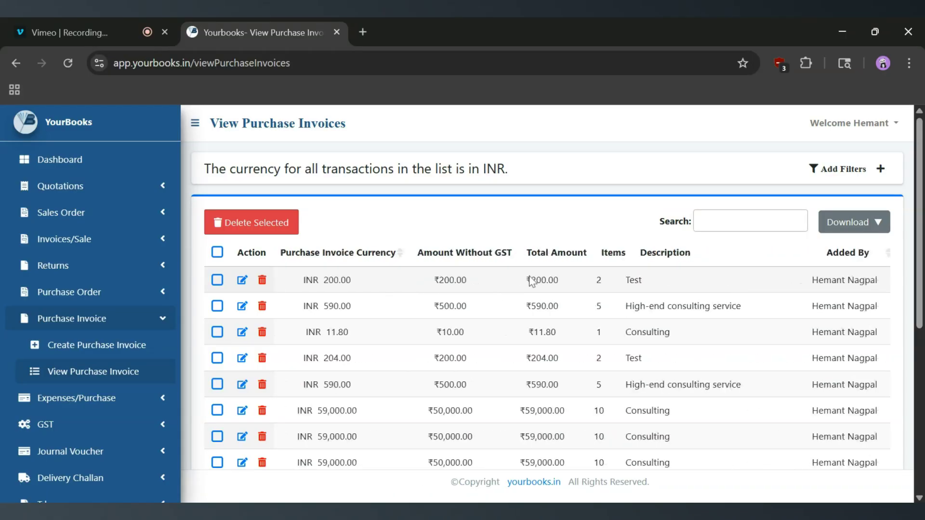
scroll(532, 281, left, 8)
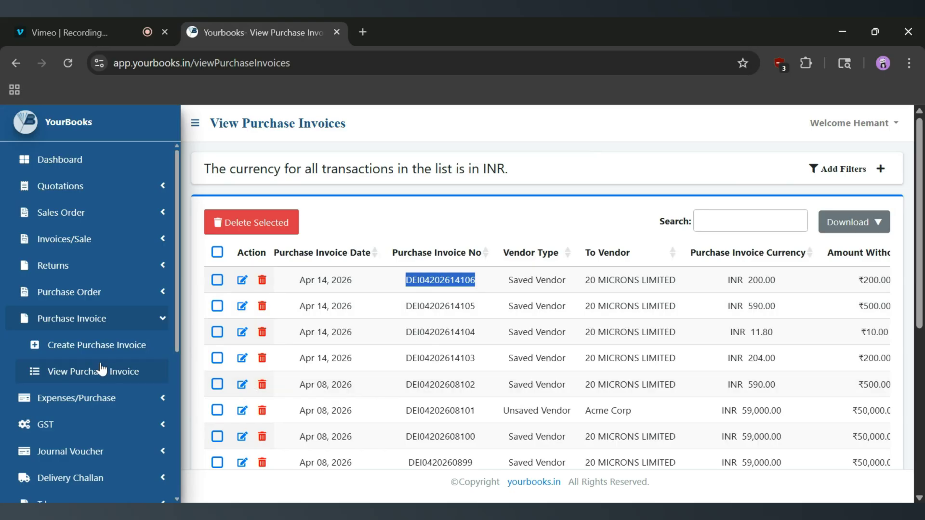
click(92, 348)
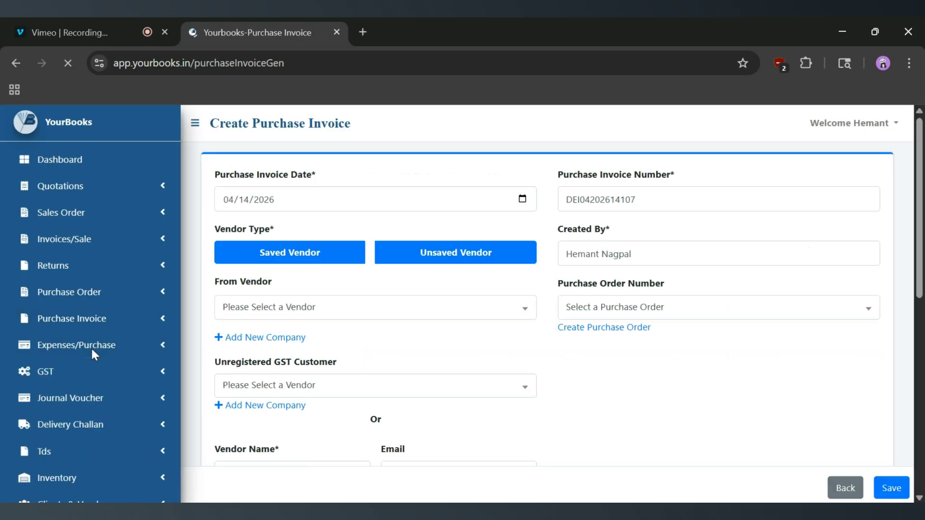
scroll(363, 306, down, 3)
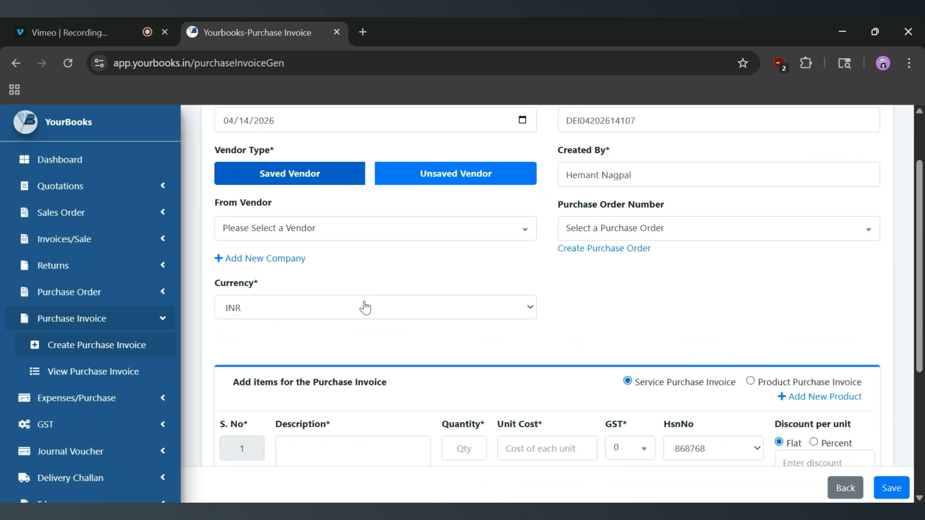
scroll(303, 182, up, 1)
click(284, 255)
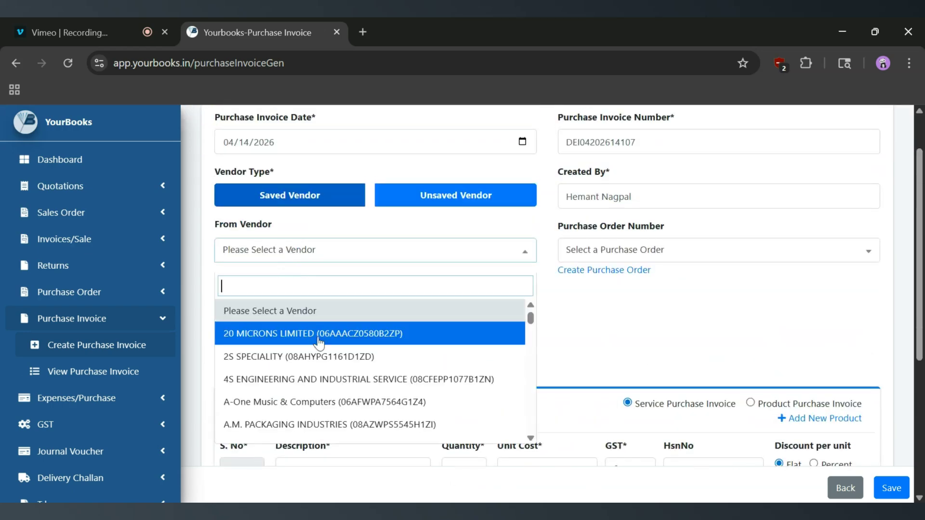
click(491, 350)
scroll(516, 347, down, 5)
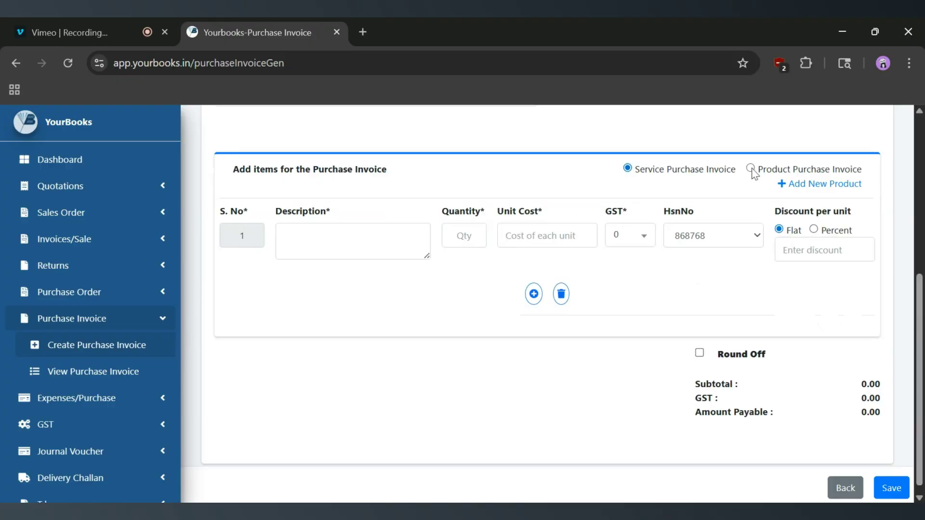
Switch the invoice to product purchases and browse the product list without choosing one
click(751, 170)
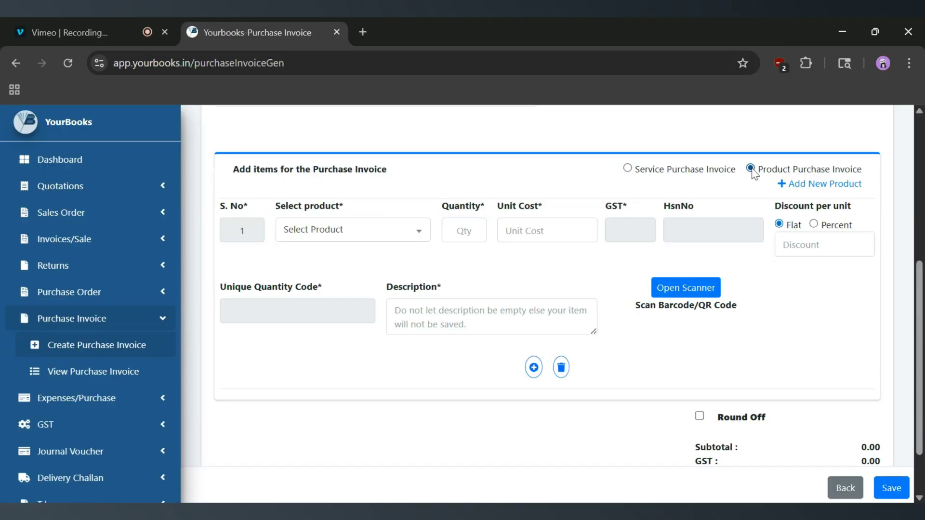
click(347, 235)
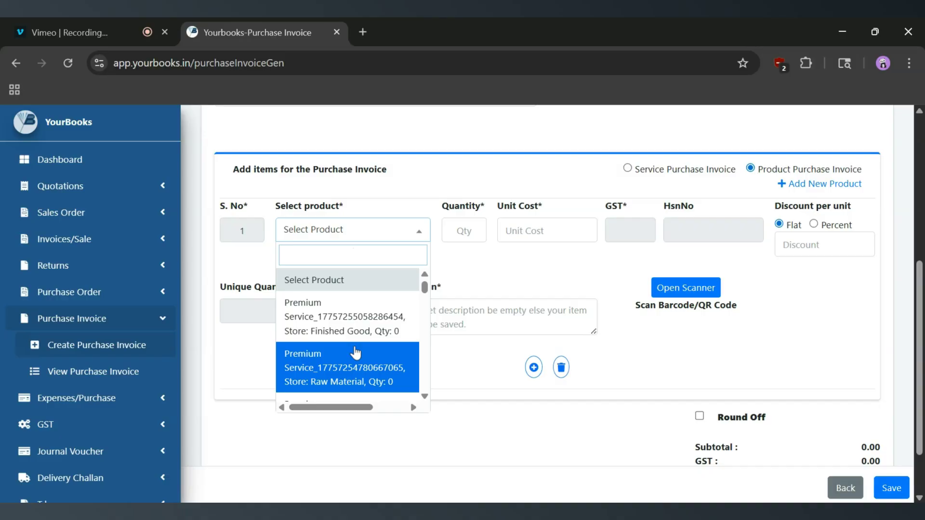
scroll(356, 353, down, 3)
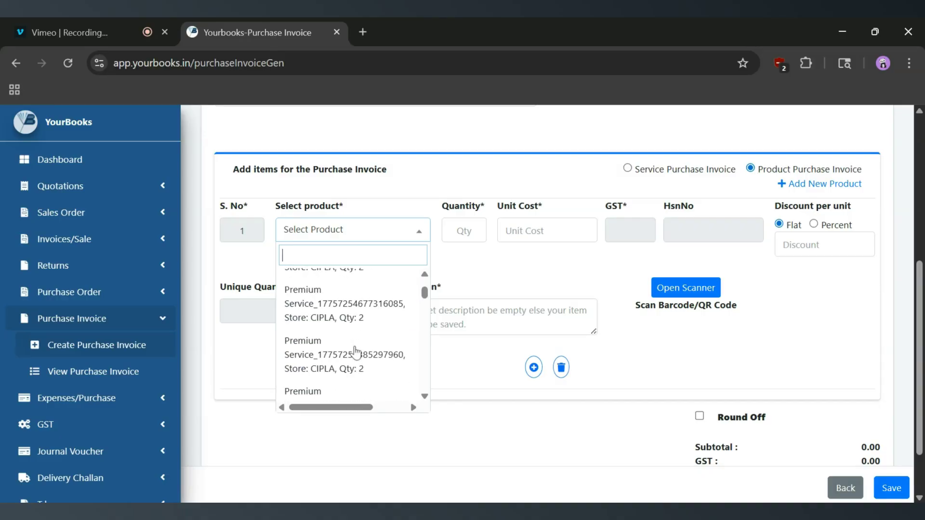
scroll(356, 353, up, 3)
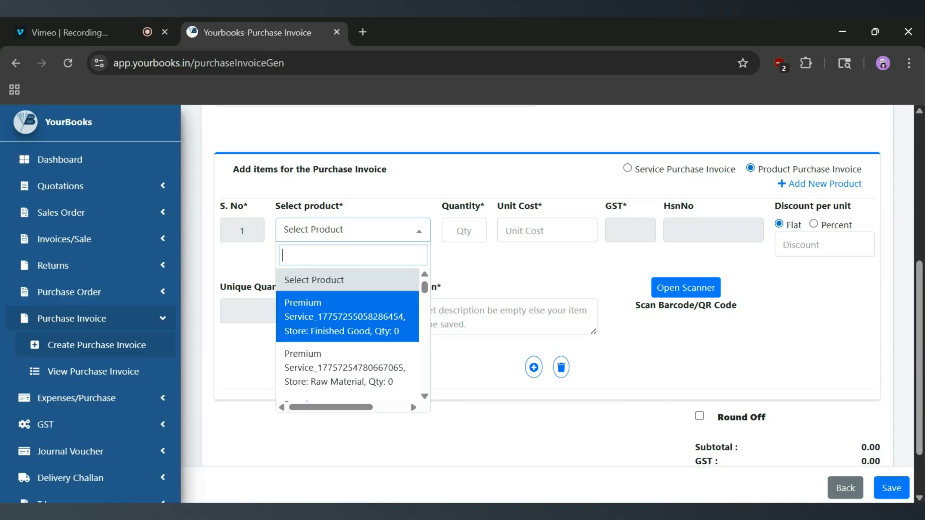
click(548, 279)
Open the Add New Product form, cancel it, and expand the Inventory navigation section
click(806, 186)
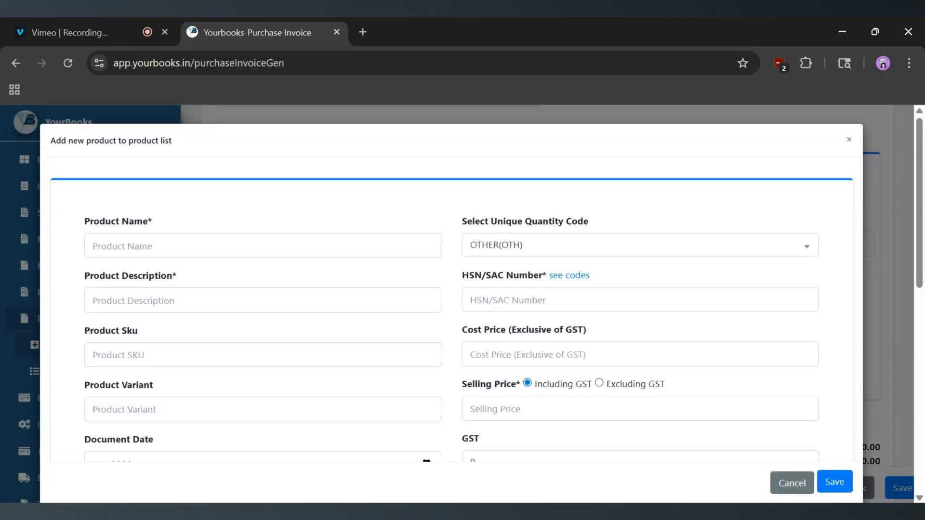
scroll(377, 290, down, 5)
scroll(377, 291, up, 5)
click(791, 483)
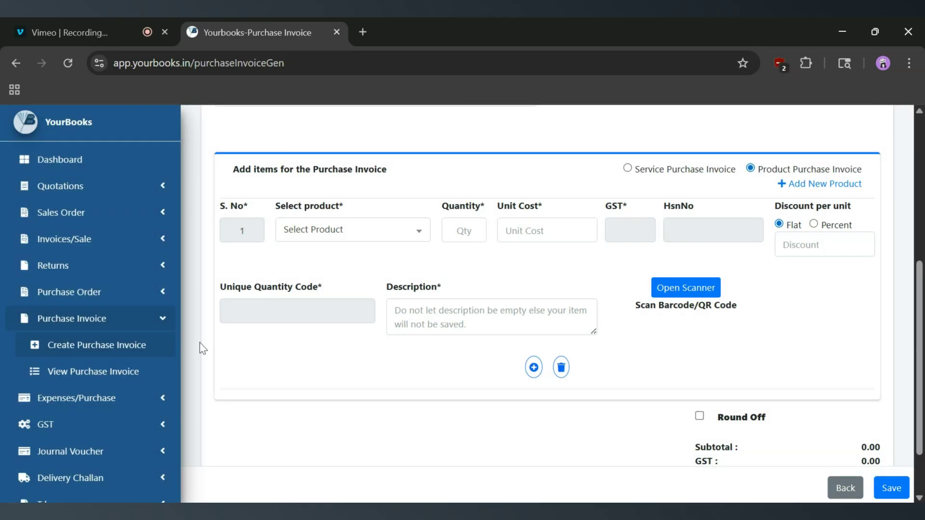
scroll(82, 272, down, 5)
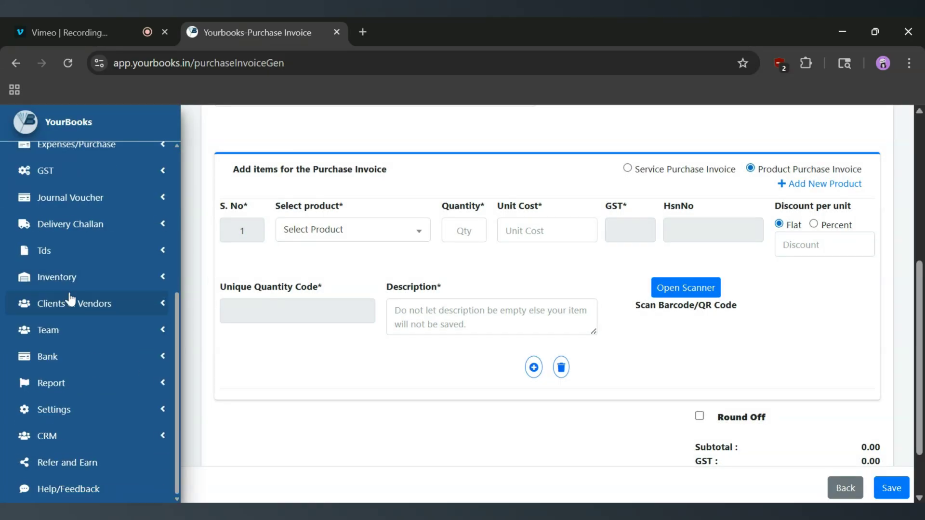
click(136, 287)
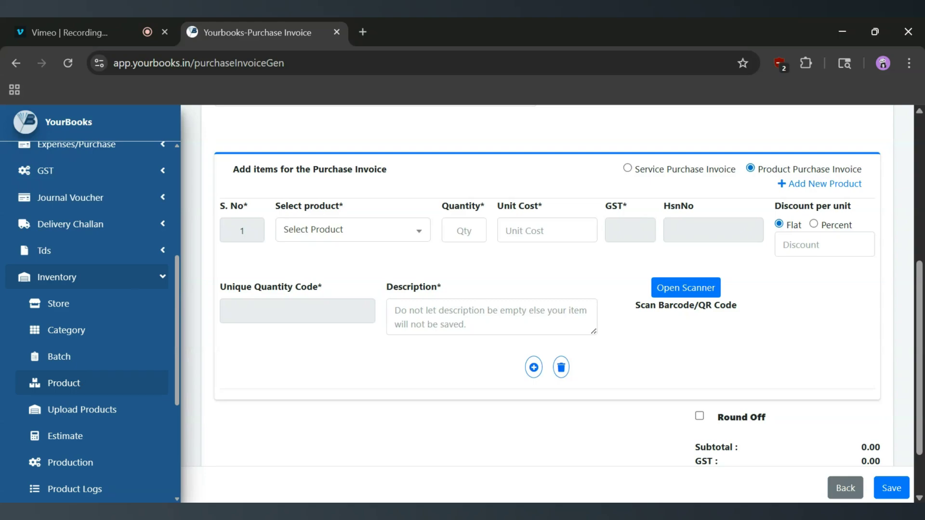
Fill the first item with Raw Material Premium Service, quantity 2 at unit cost 200
click(378, 239)
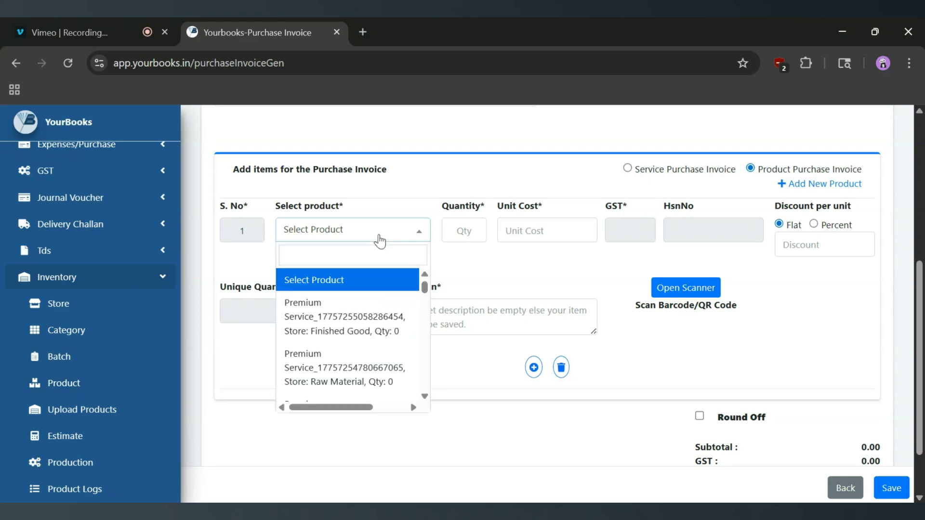
scroll(356, 318, down, 1)
click(322, 342)
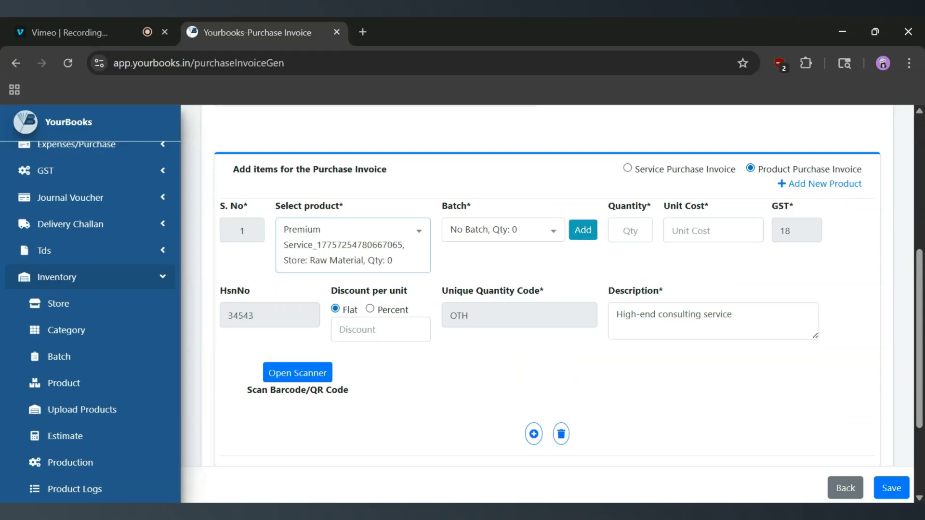
click(630, 232)
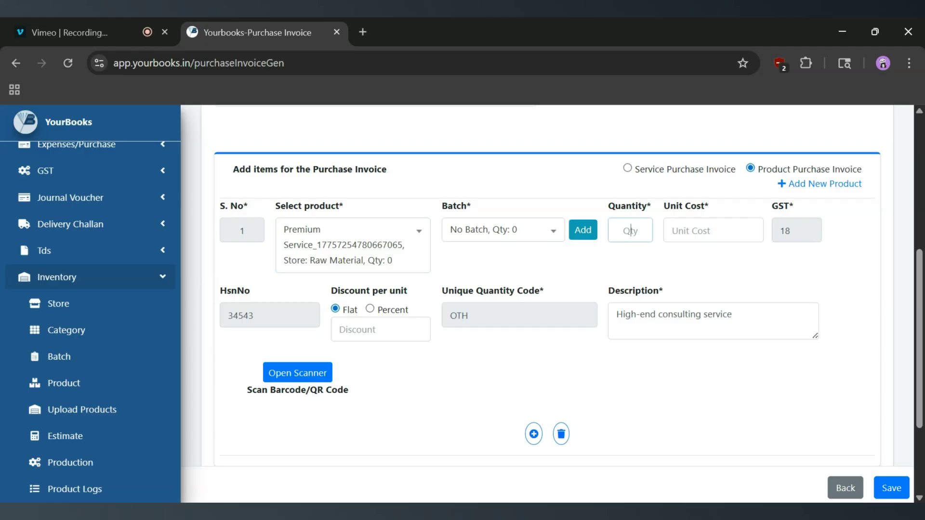
text(2)
key(Tab)
text(2)
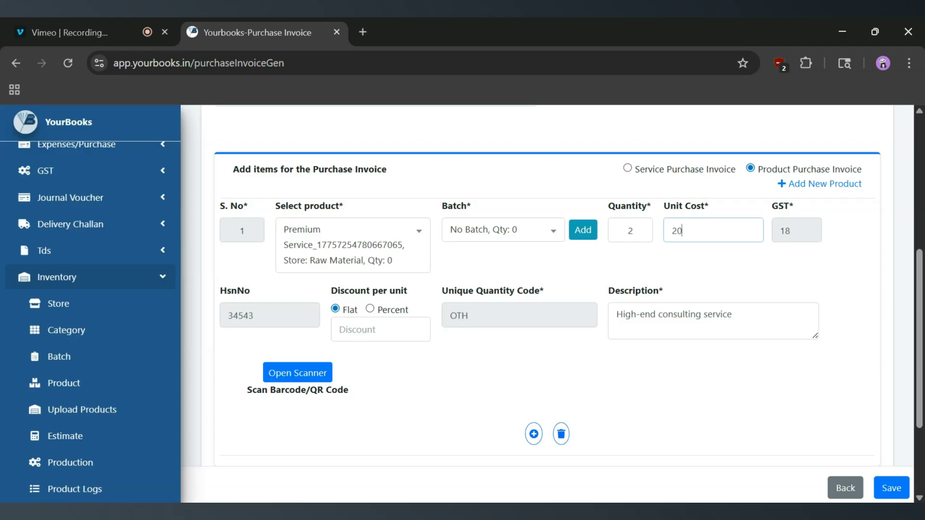
scroll(554, 302, up, 3)
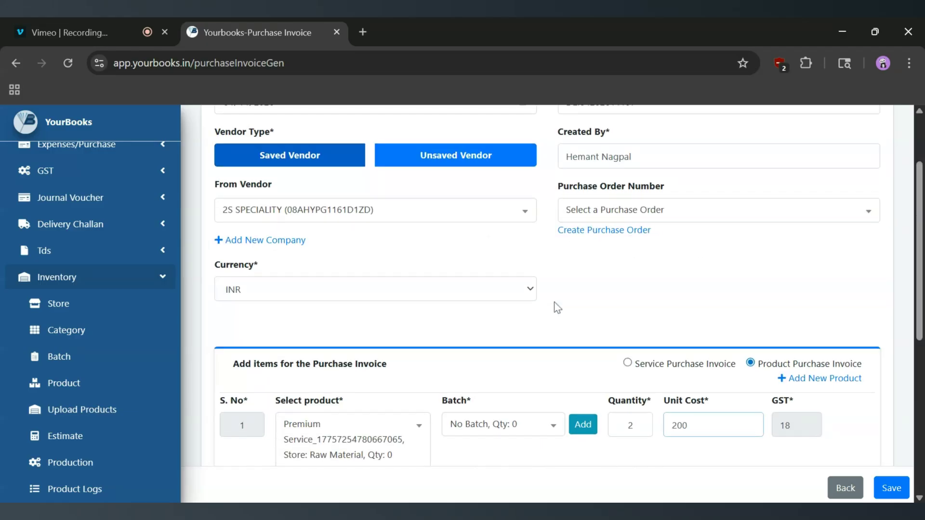
Add a second and a third item line below the Premium Service row
scroll(554, 302, down, 5)
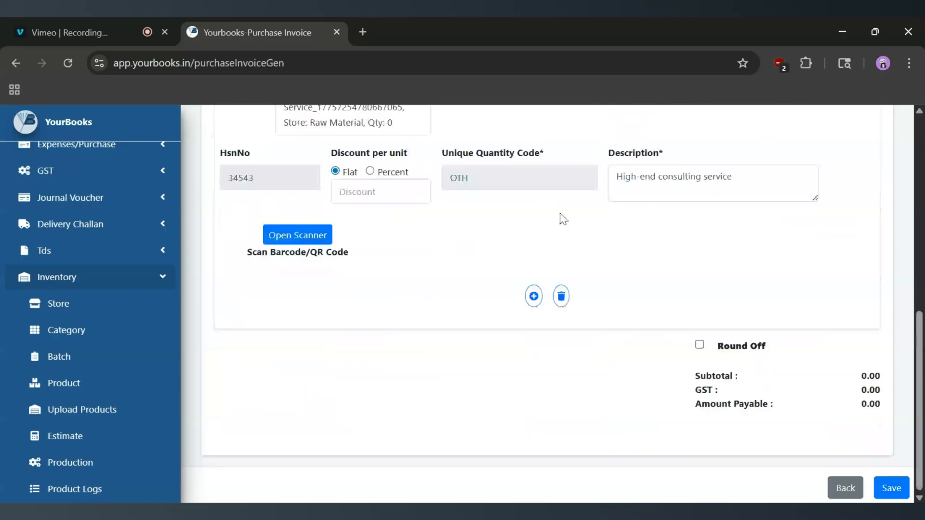
scroll(563, 219, up, 2)
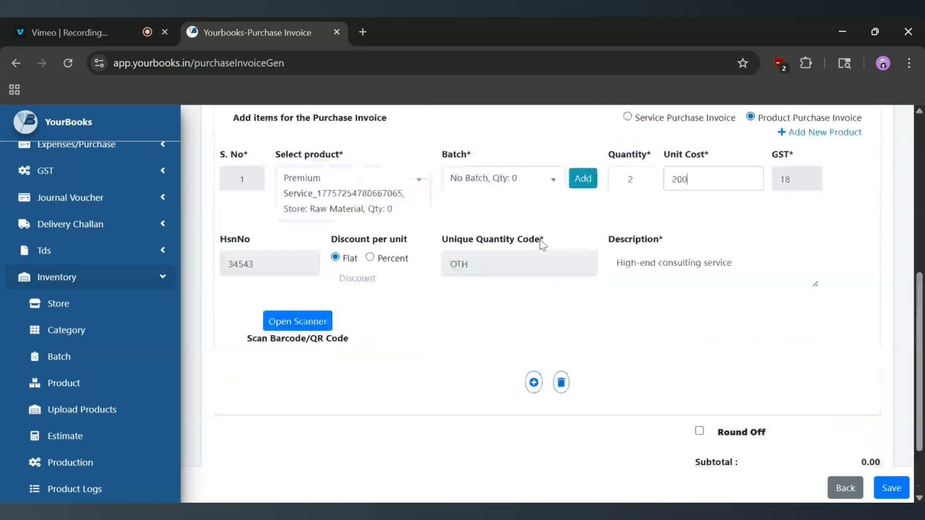
scroll(540, 240, up, 2)
scroll(541, 246, down, 2)
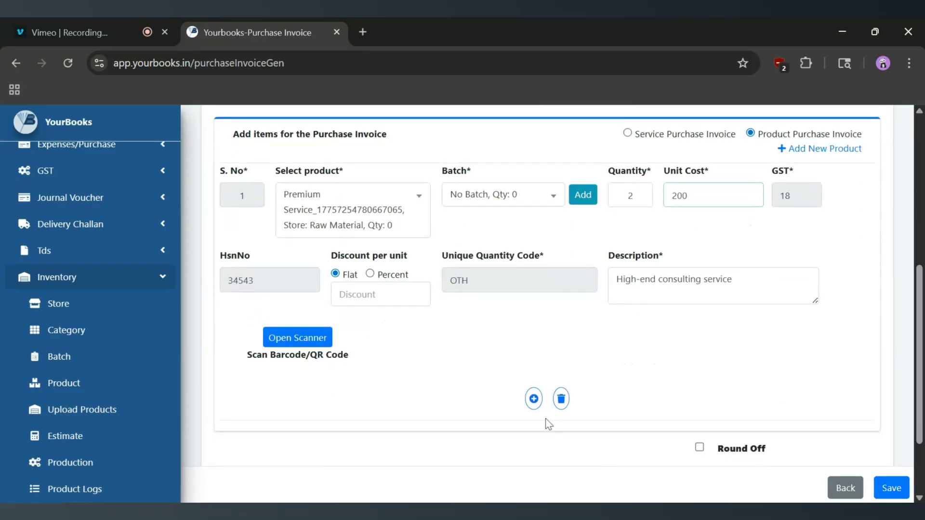
click(533, 398)
scroll(534, 399, down, 6)
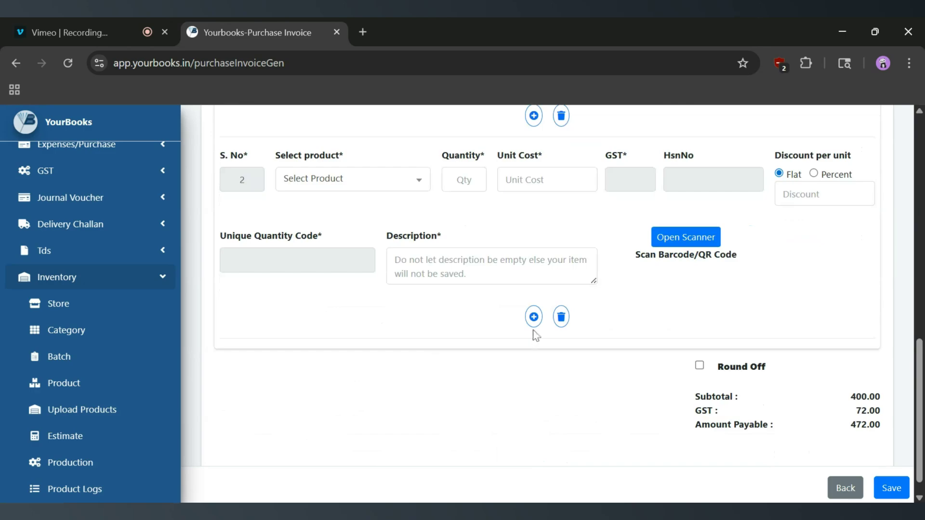
click(533, 316)
Delete the extra blank line, leaving 400.00 plus 72.00 GST, 472.00 payable
scroll(562, 427, down, 1)
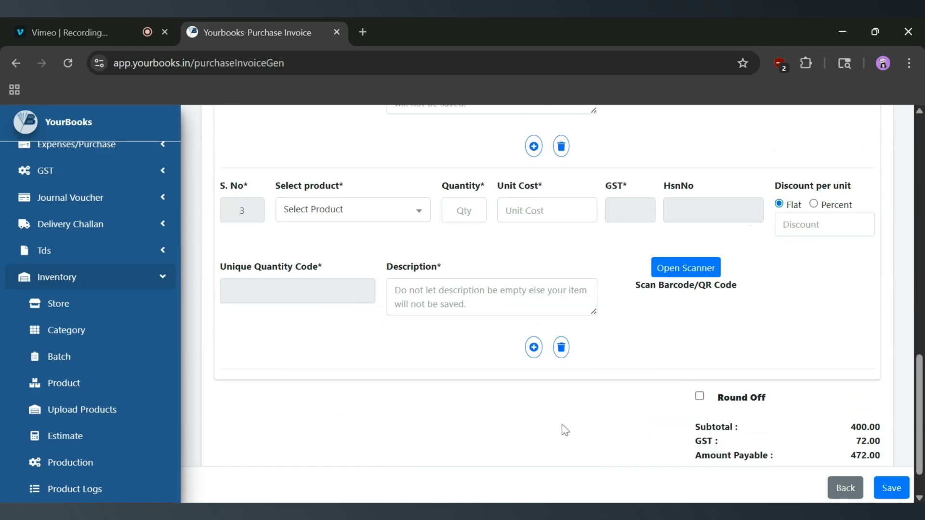
scroll(561, 424, down, 1)
click(561, 296)
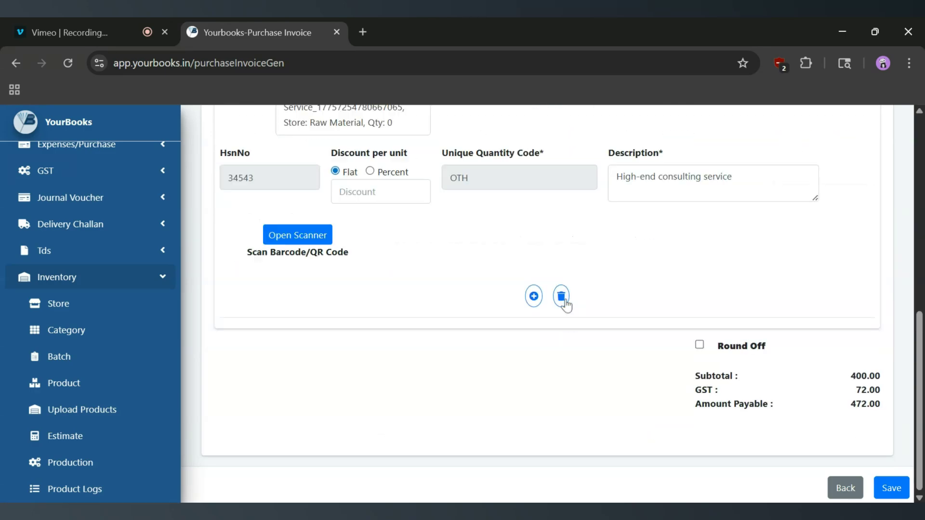
scroll(562, 301, up, 5)
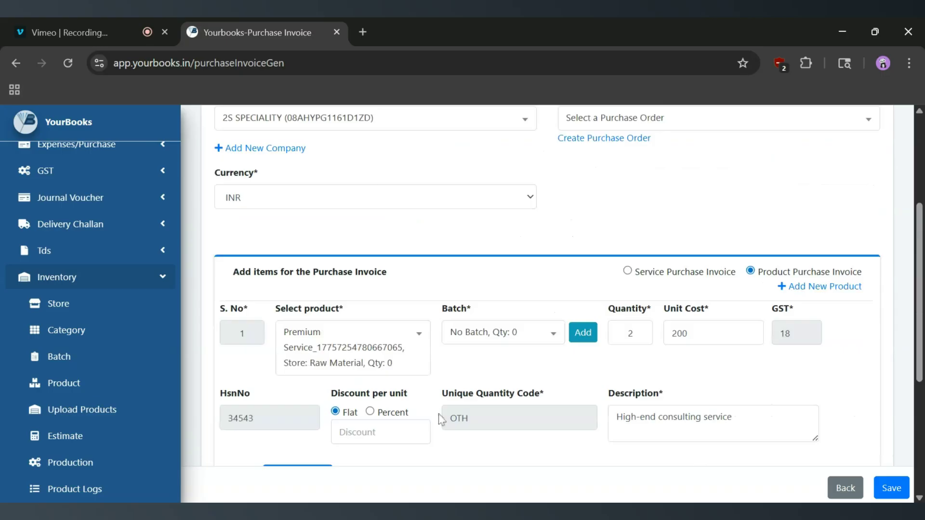
scroll(413, 237, up, 4)
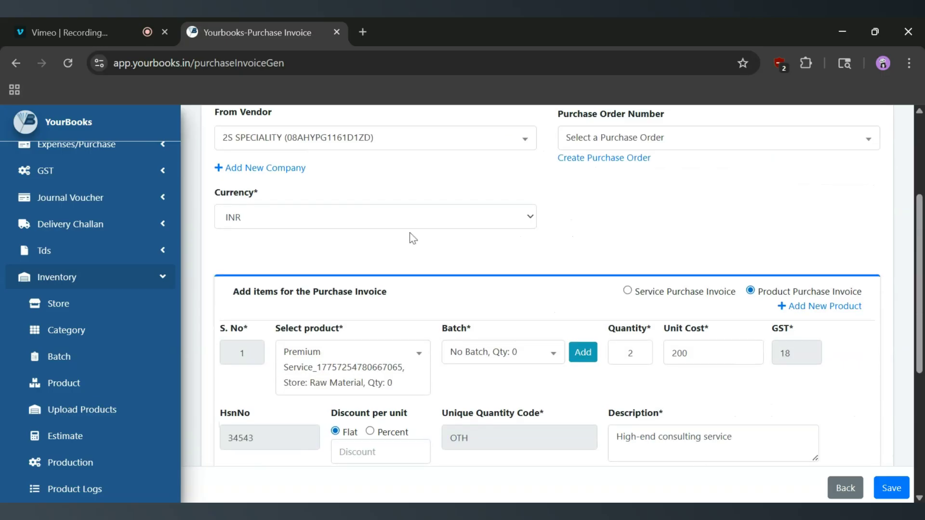
Save the 2S SPECIALITY invoice and review its INR 472.00 row across the list columns
click(892, 489)
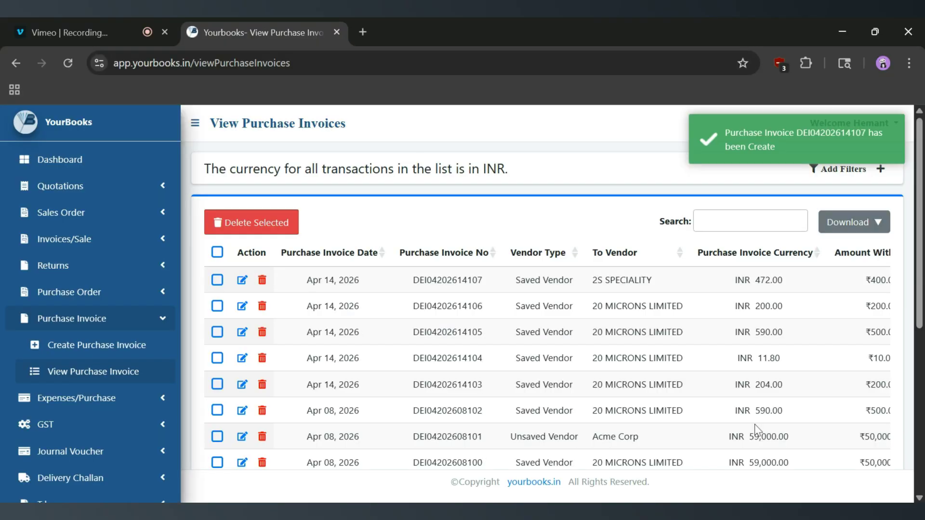
drag(488, 281, 409, 284)
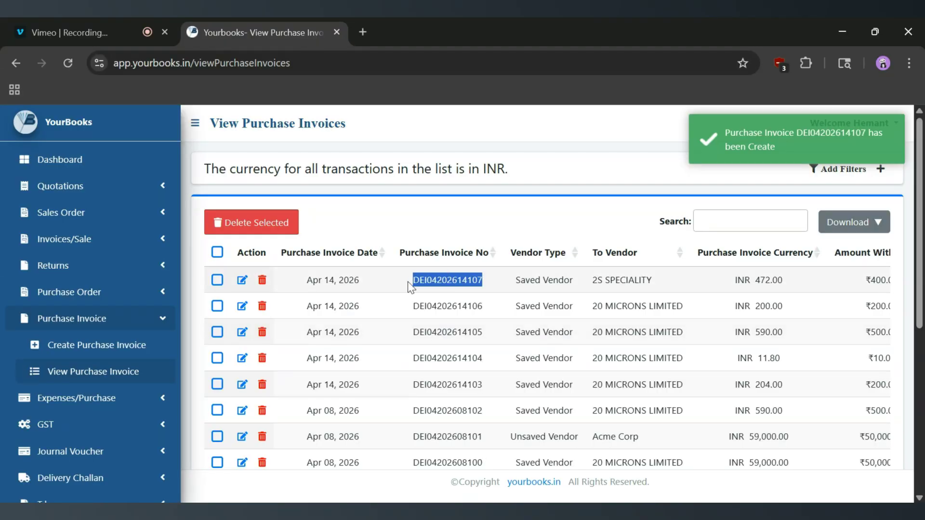
scroll(464, 289, right, 10)
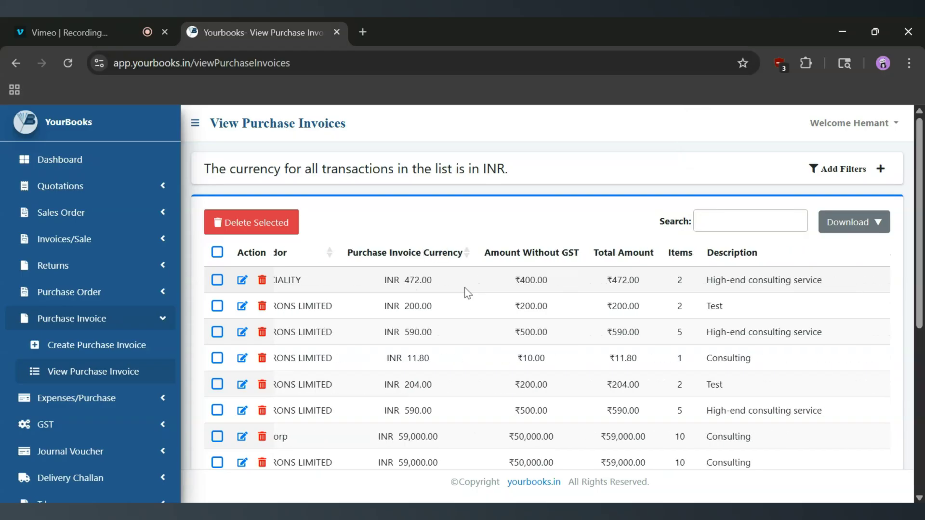
scroll(466, 292, right, 3)
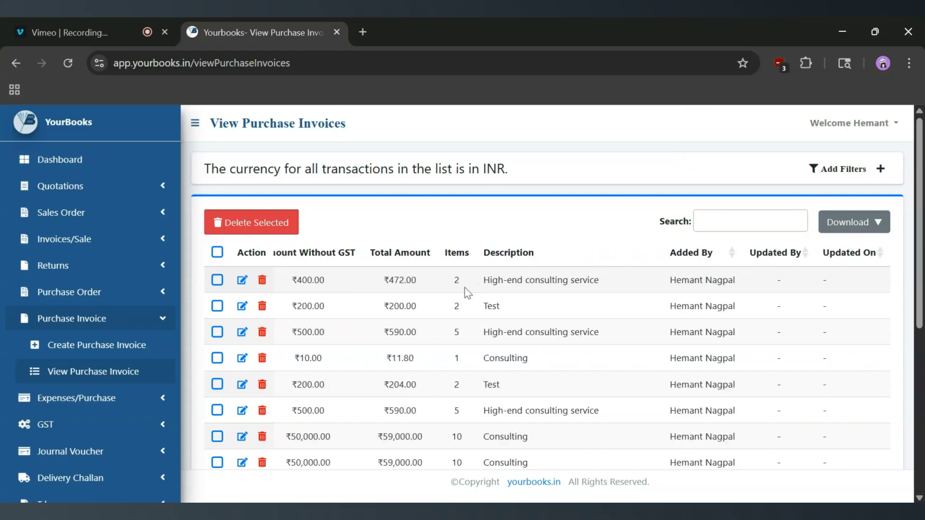
scroll(466, 291, left, 13)
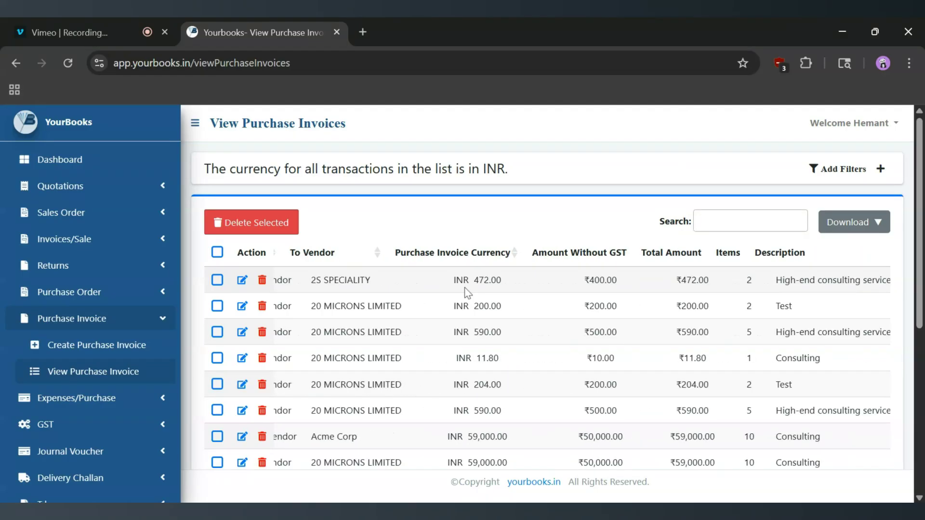
click(539, 215)
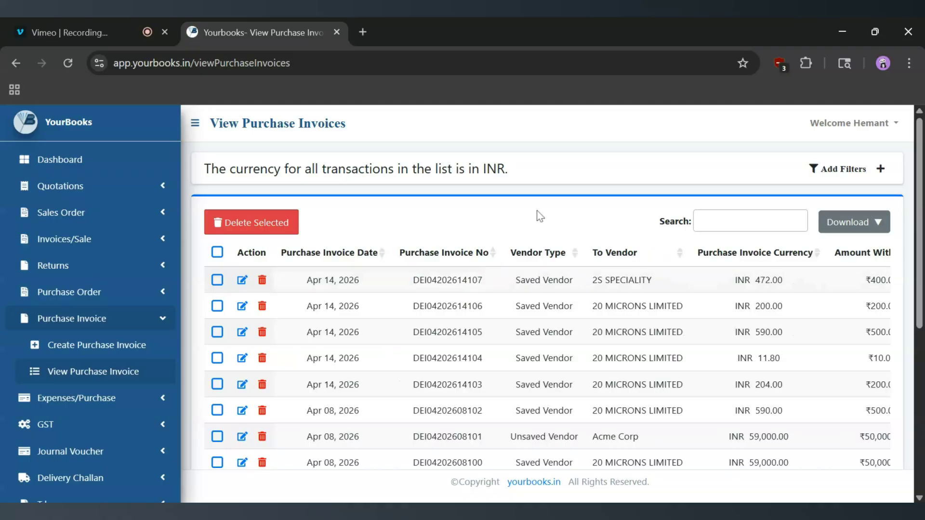